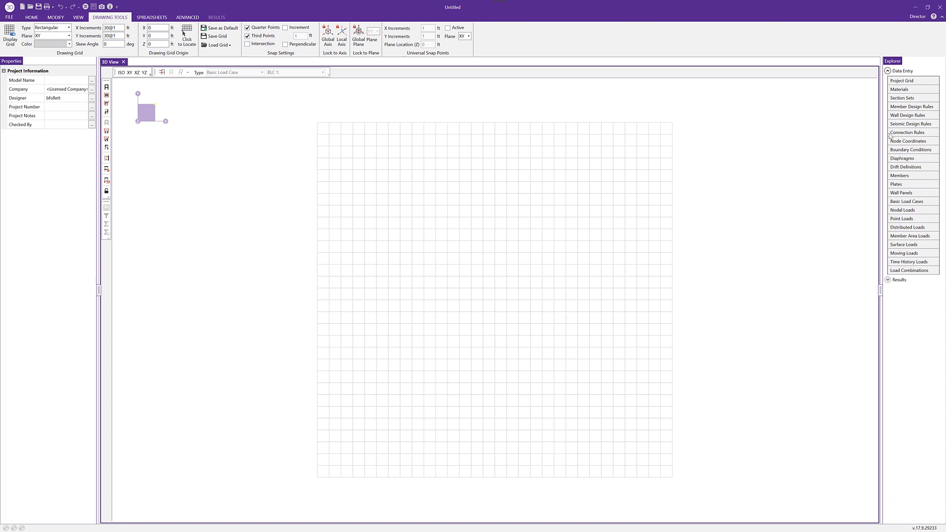
- Name the first hot rolled section set Column and assign it the AISC wide flange shape W12X30
left_click(903, 98)
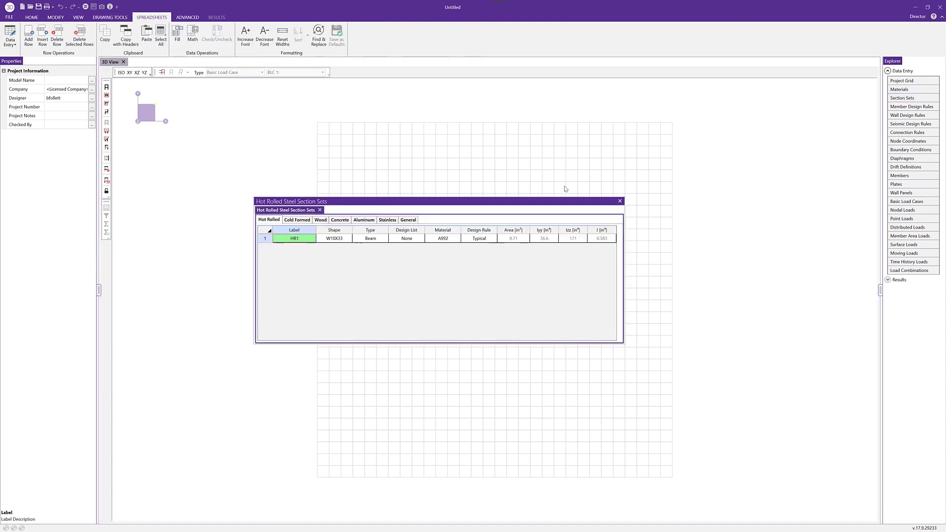
left_click(310, 242)
left_click(338, 240)
left_click(348, 239)
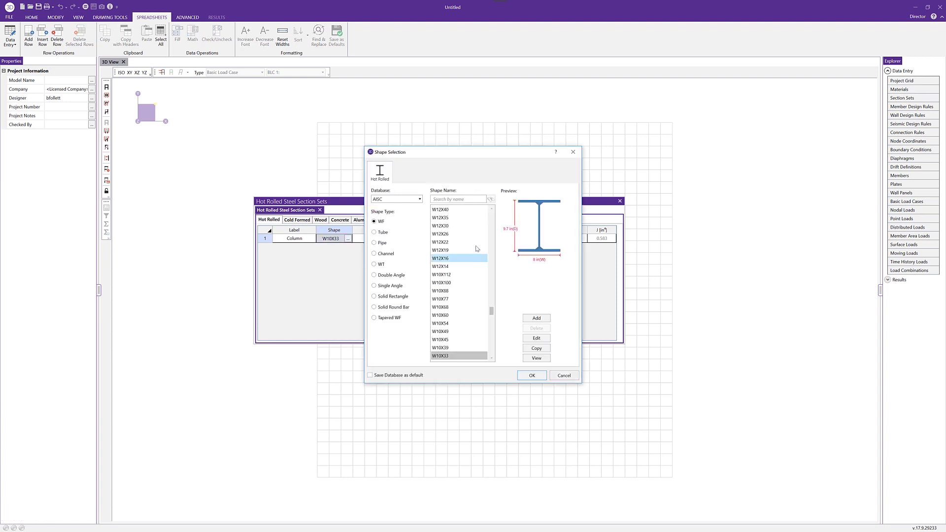
left_click(475, 252)
left_click(532, 375)
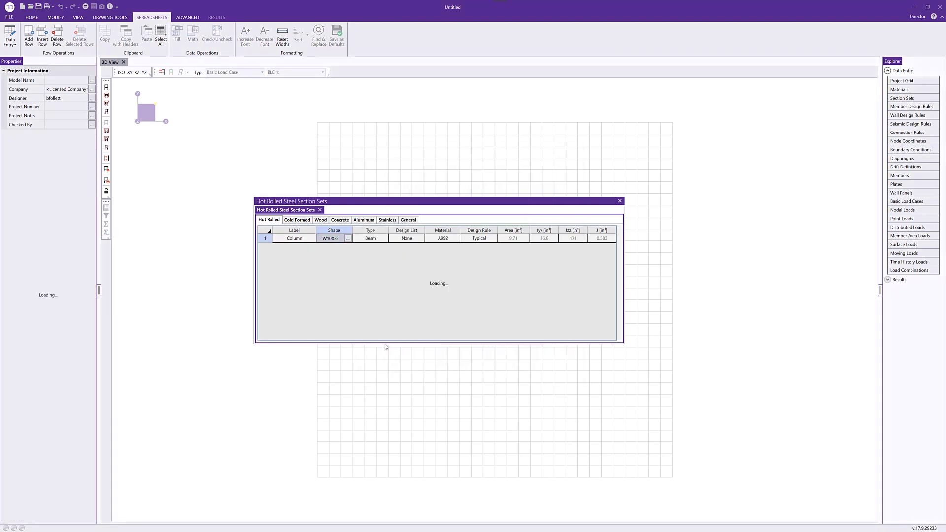
- Set the member type of the Column section set to Column
left_click(384, 240)
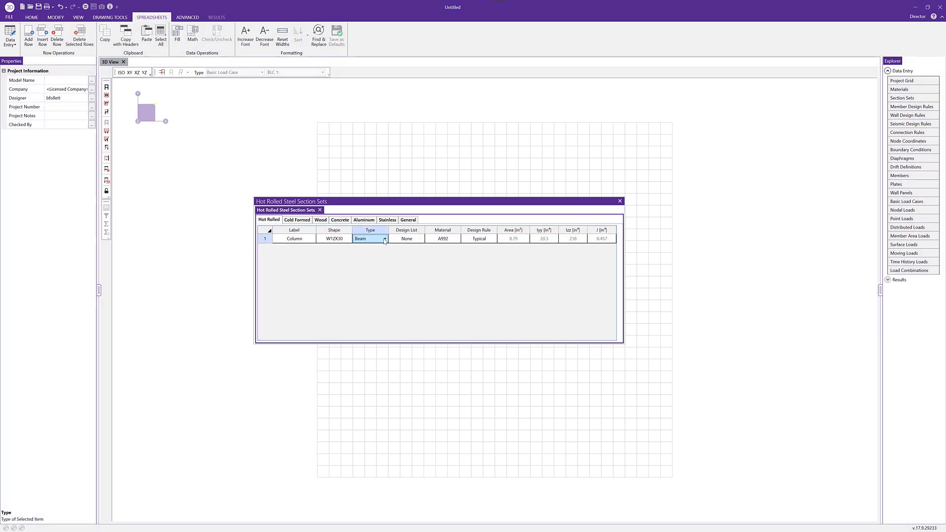
left_click(385, 240)
left_click(375, 258)
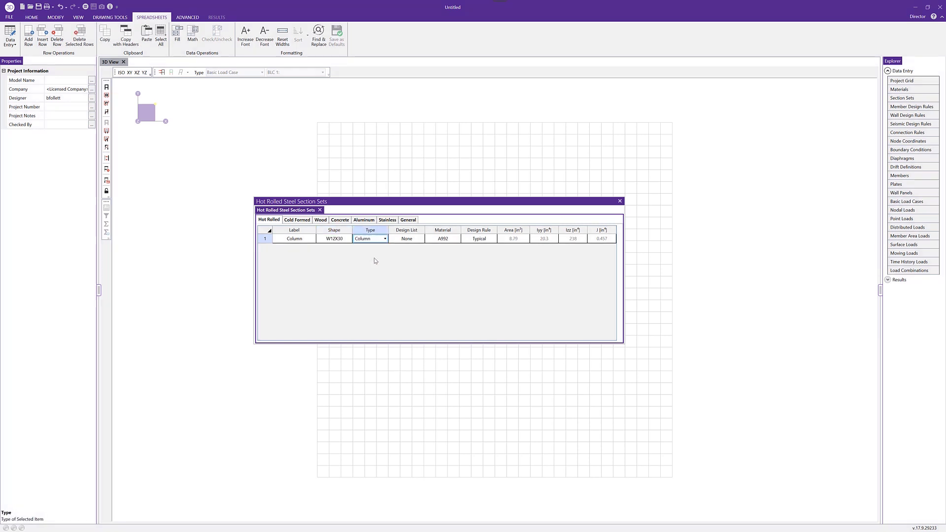
left_click(416, 241)
left_click(420, 240)
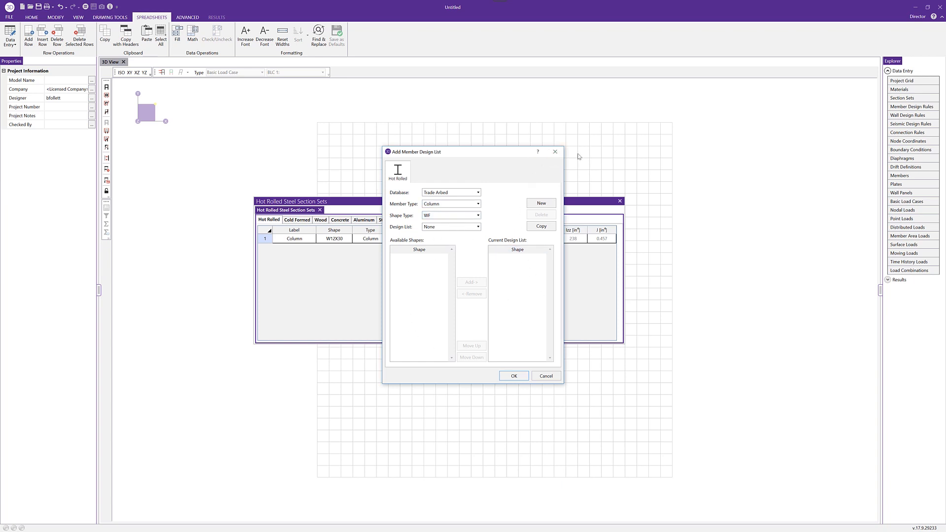
left_click(557, 152)
- Assign the Wide Flange design list to the Column section set
left_click(413, 239)
left_click(414, 240)
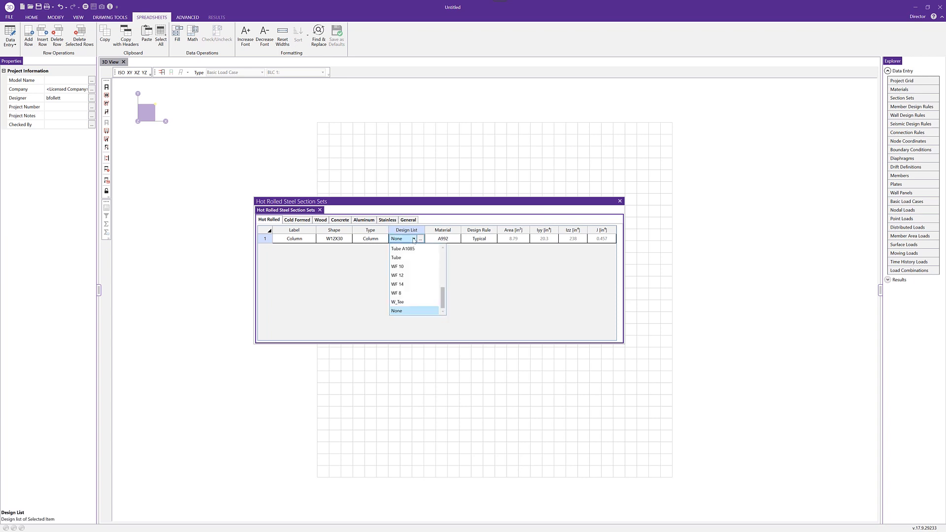
left_click_drag(443, 299, 447, 267)
left_click(433, 280)
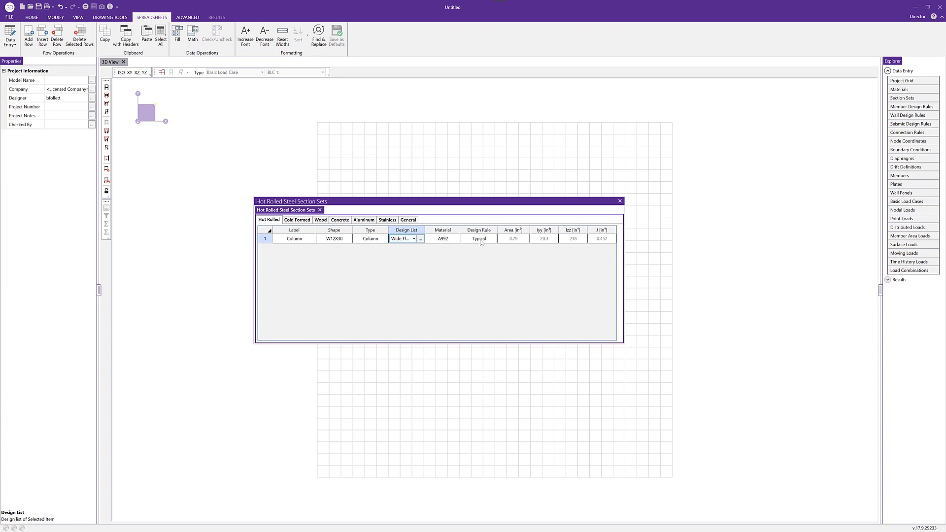
- Add a second hot rolled section set named Beam and assign it the shape W10X19
left_click(307, 240)
key("Down")
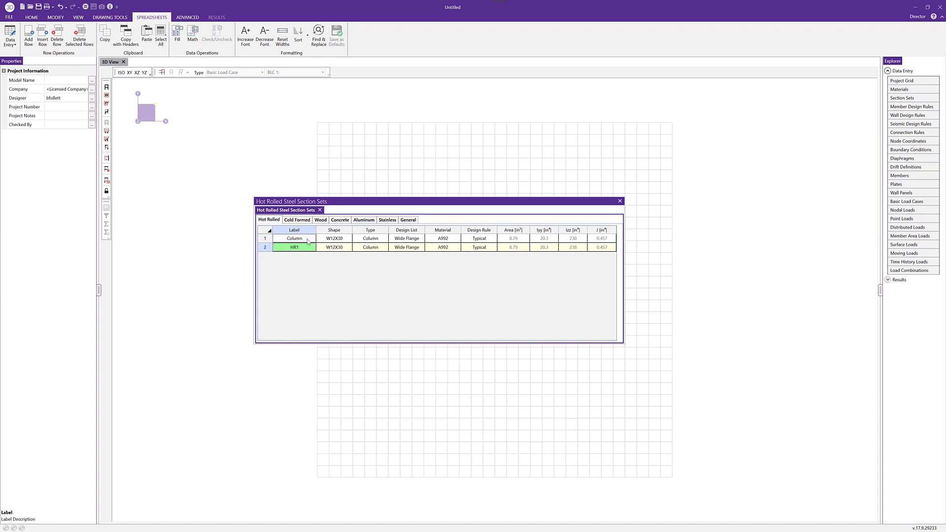
type("Beam")
key("Tab")
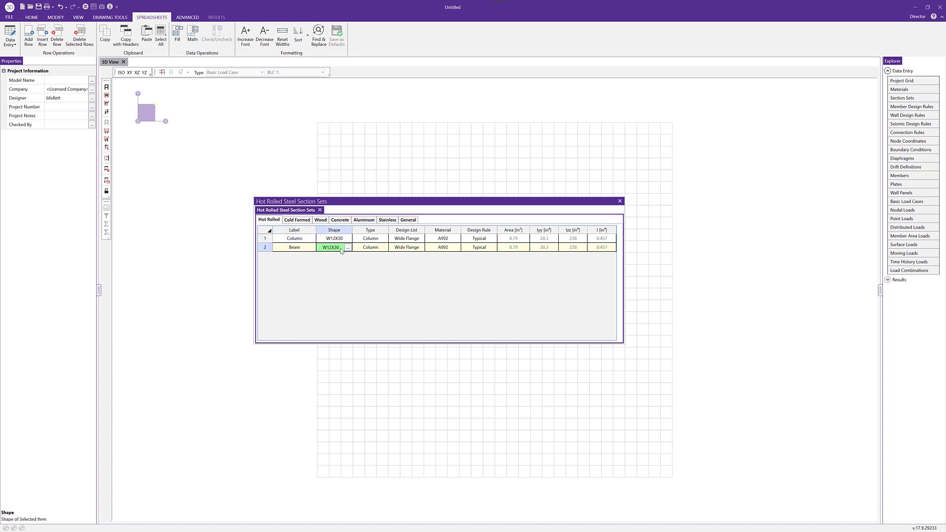
left_click(348, 248)
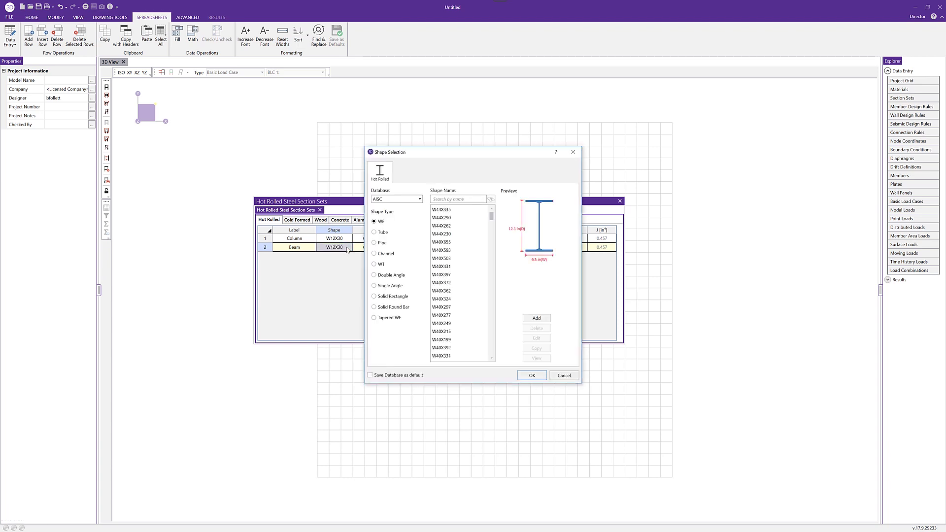
scroll(493, 315, "down", 9)
left_click(440, 299)
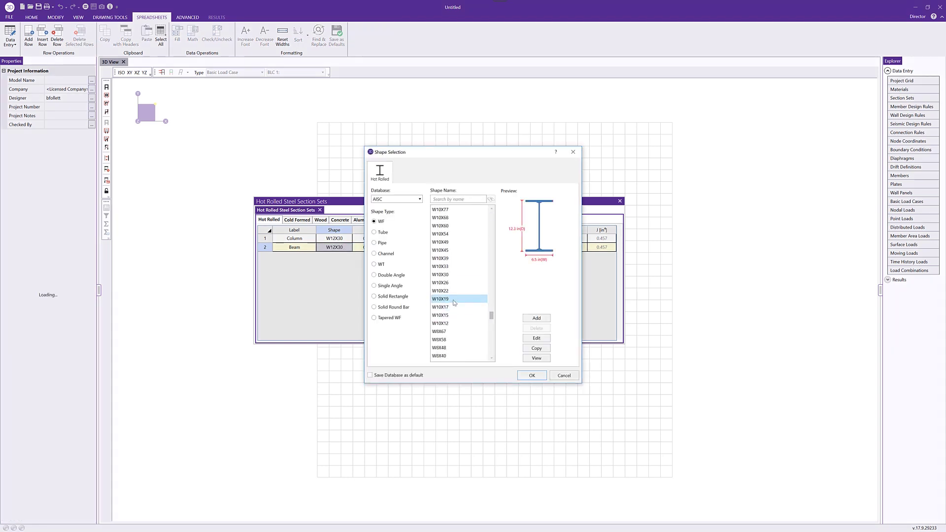
left_click(531, 376)
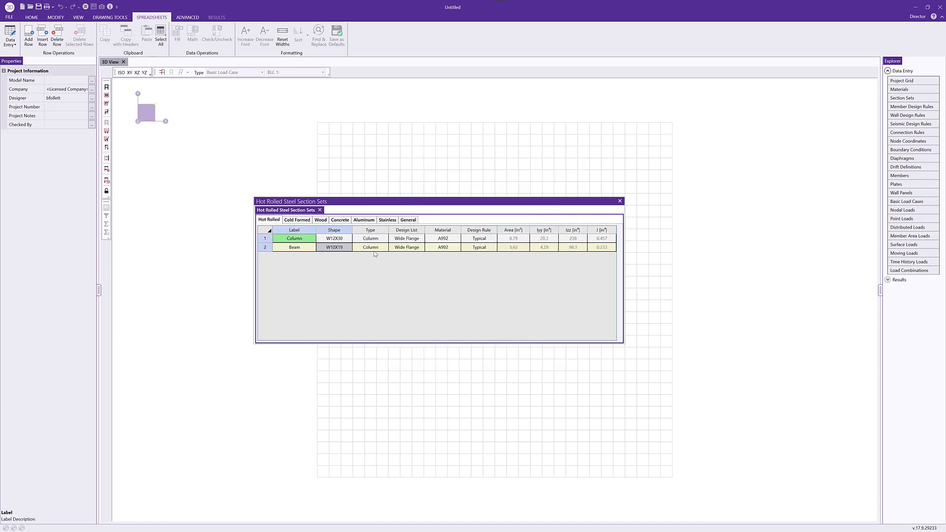
- Set the member type of the Beam section set to Beam and close the section sets spreadsheet
left_click(377, 249)
left_click(378, 251)
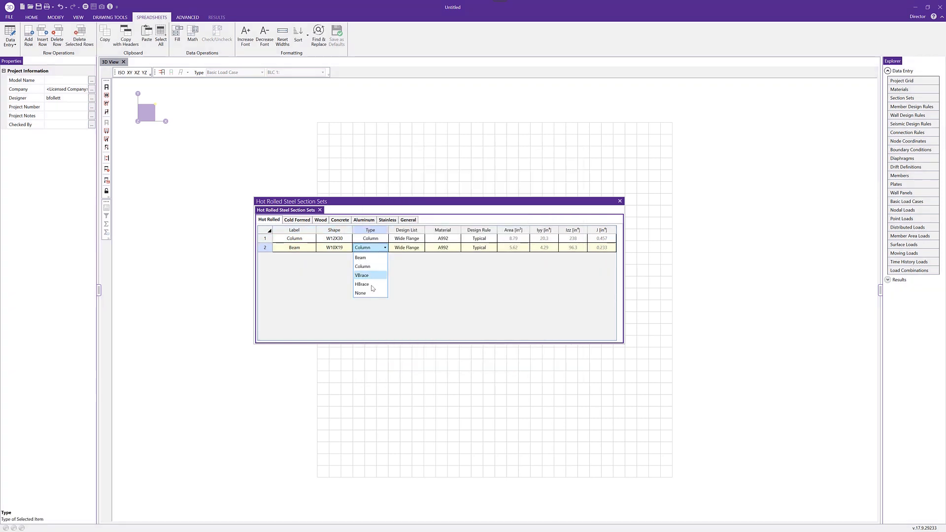
left_click(373, 258)
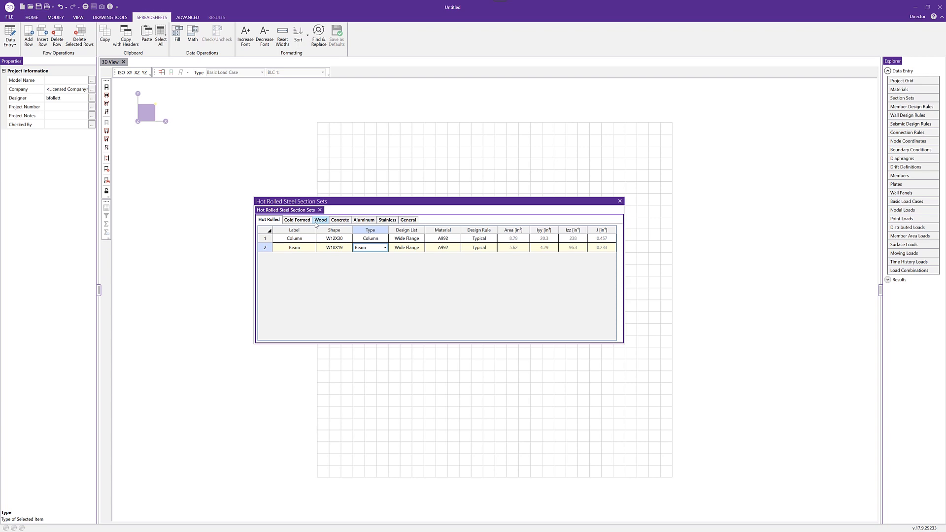
left_click(620, 202)
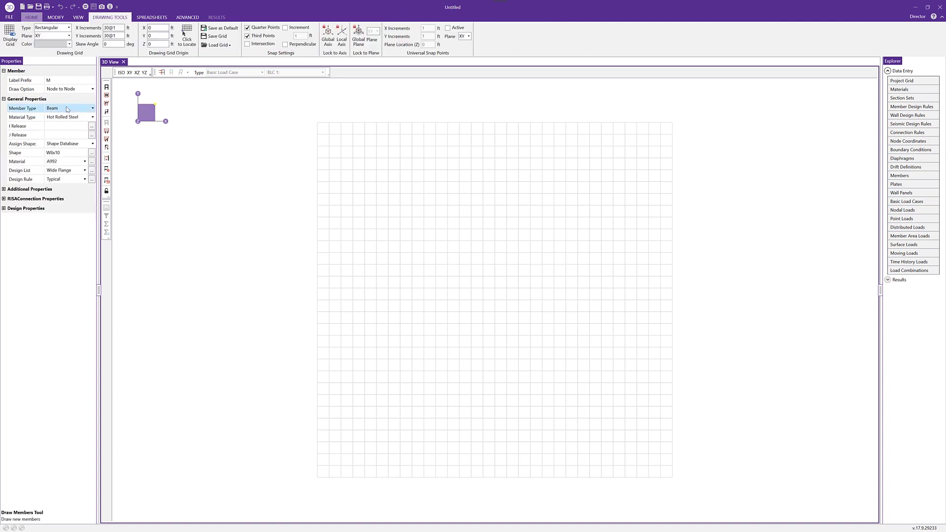
- Set new members to take their shape from a section set, using the Column set
left_click(77, 121)
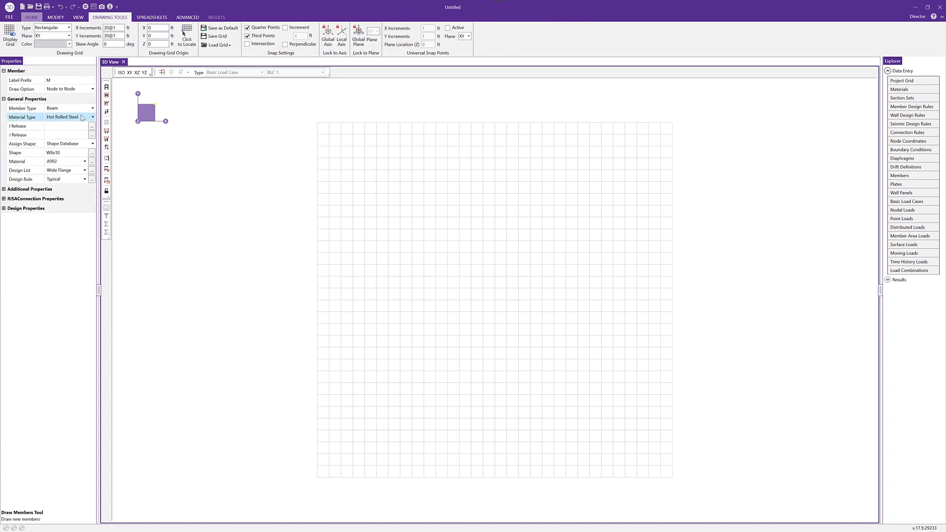
left_click(82, 145)
left_click(85, 145)
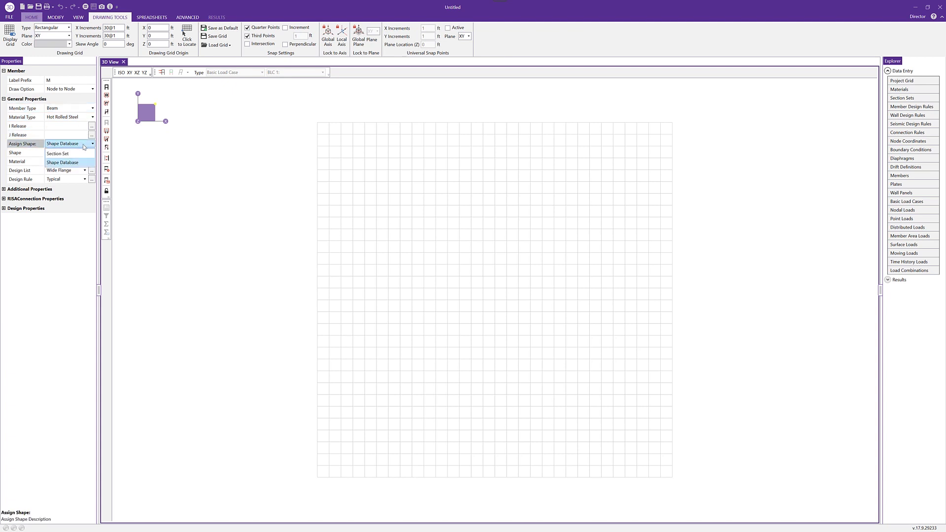
left_click(83, 153)
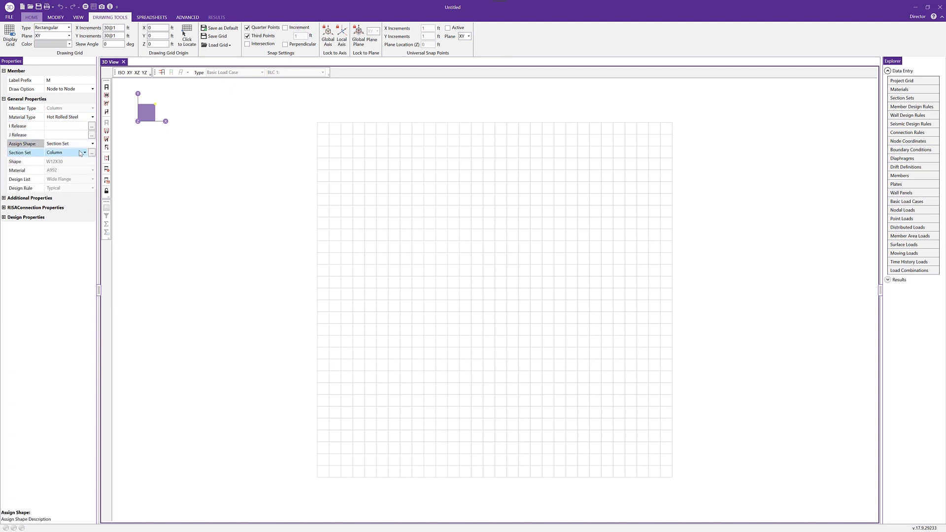
- Draw two 14 ft vertical columns on the grid, starting at 0, 0, 0 and 30, 0, 0
left_click(317, 477)
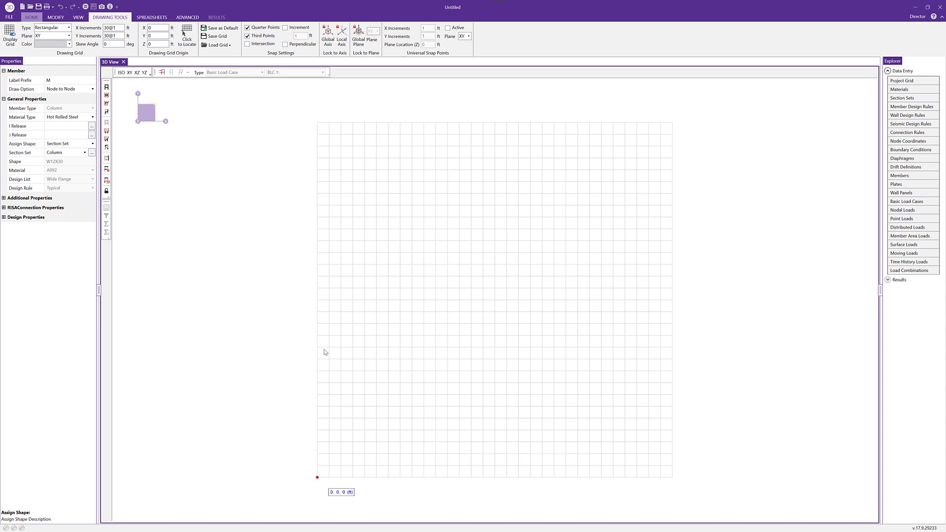
left_click(317, 312)
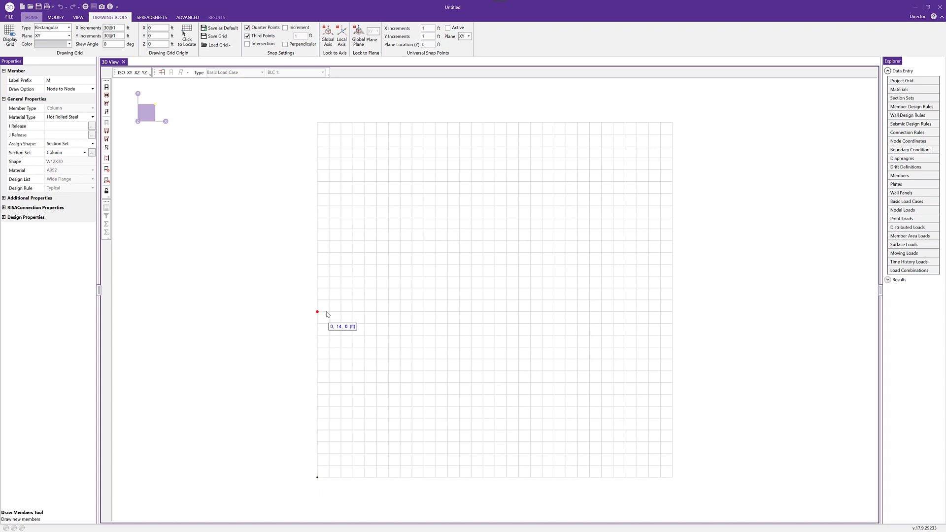
right_click(401, 353)
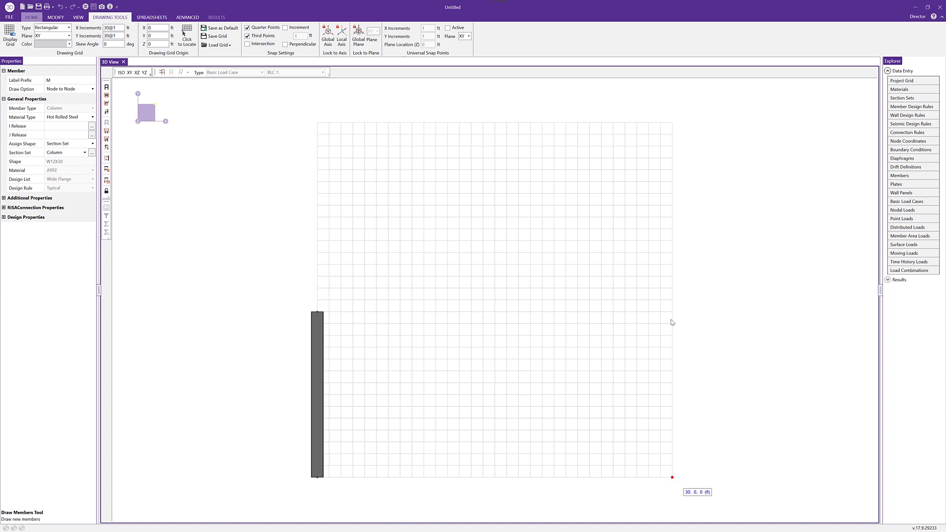
left_click(706, 321)
left_click(705, 321)
right_click(547, 288)
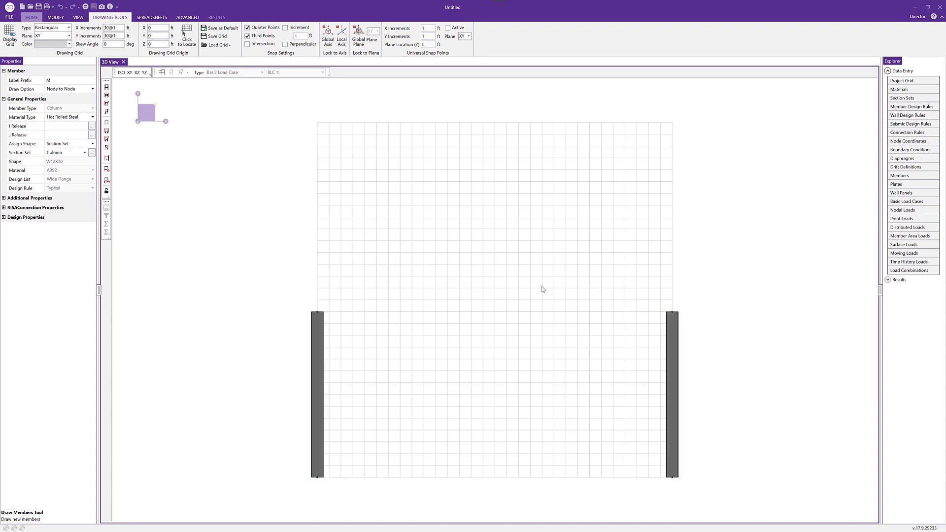
- Display the members as single lines and choose the Beam section set for drawing new members
left_click(36, 18)
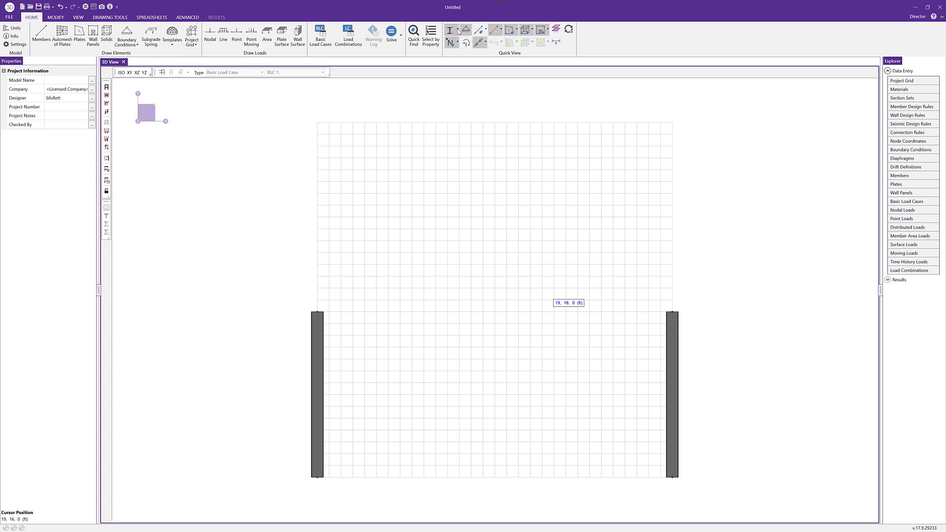
left_click(457, 31)
left_click(43, 37)
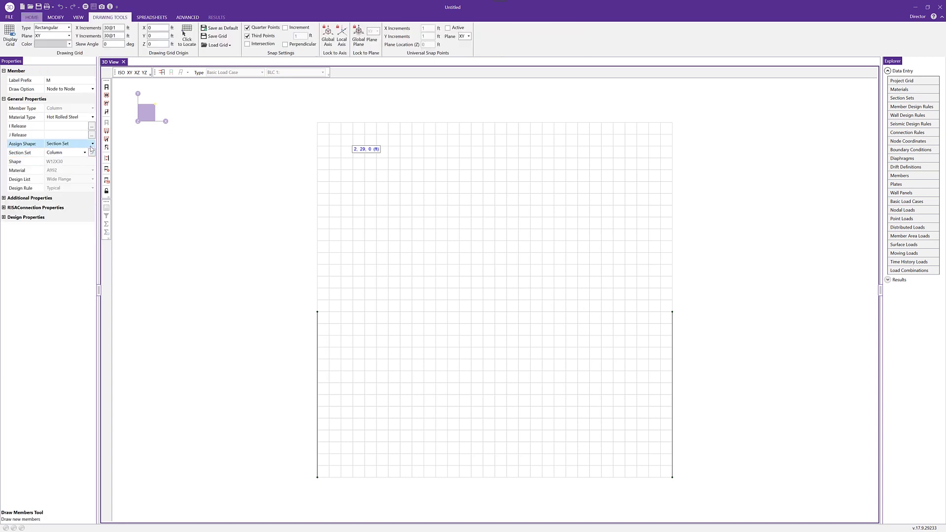
left_click(79, 152)
left_click(77, 171)
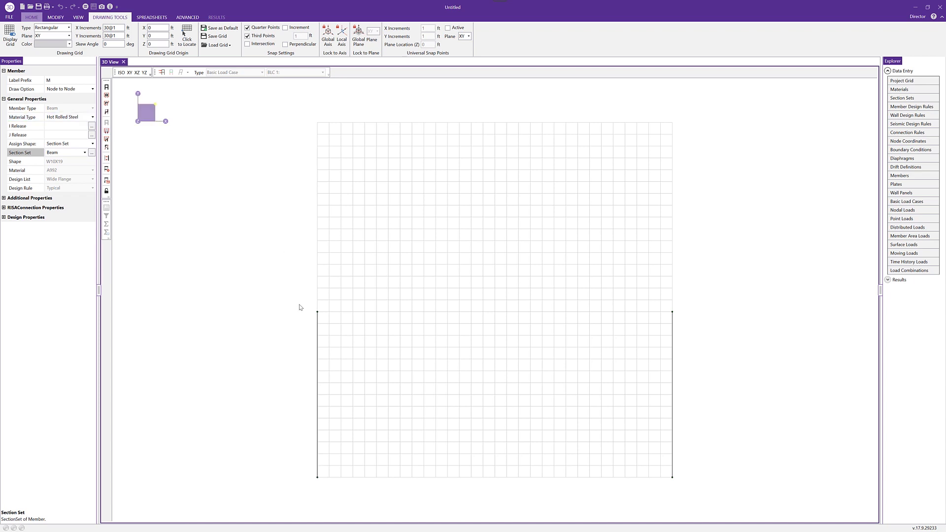
- Draw two sloped beams from the first column's top to a ridge at 15, 18, 0 and down to the second column's top
left_click(317, 312)
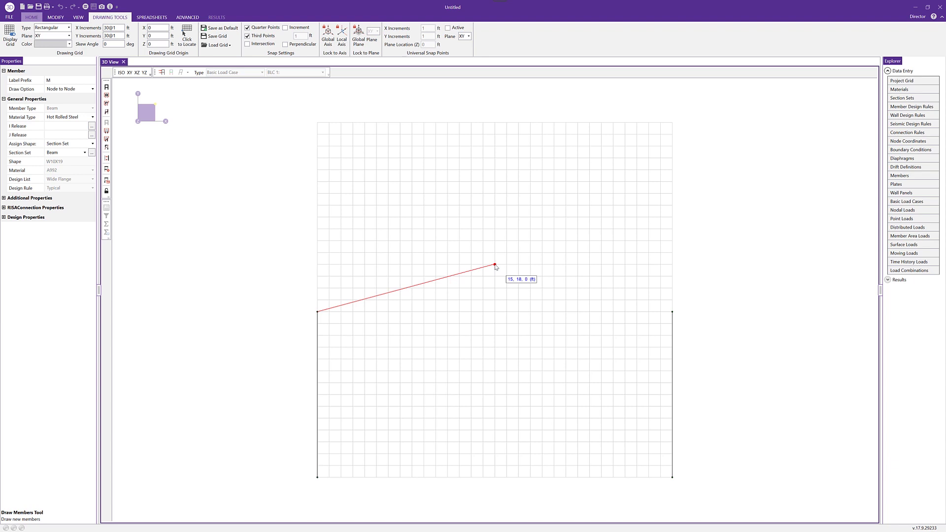
left_click(495, 265)
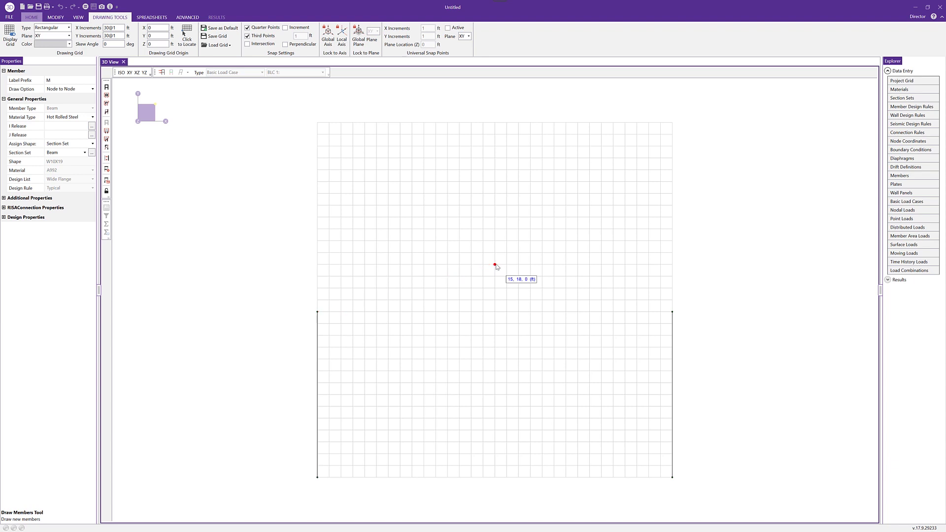
left_click(673, 312)
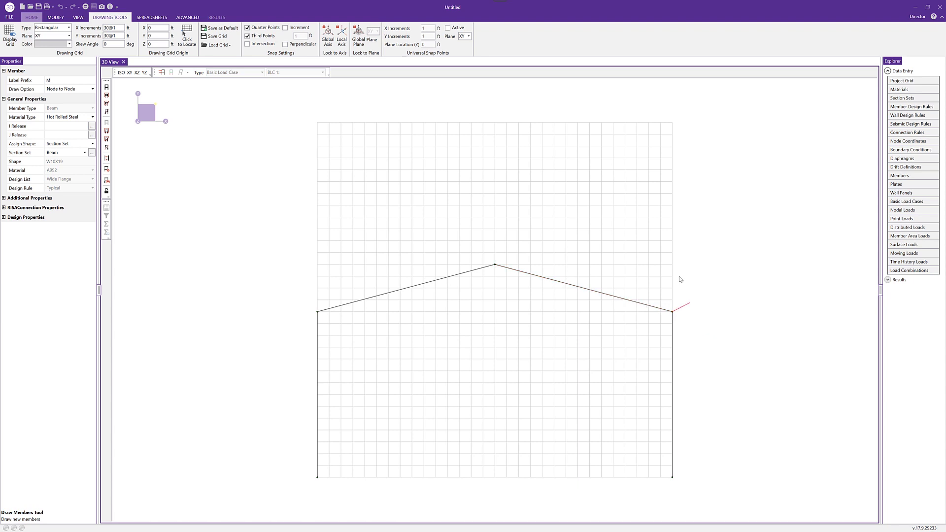
right_click(615, 268)
key("Escape")
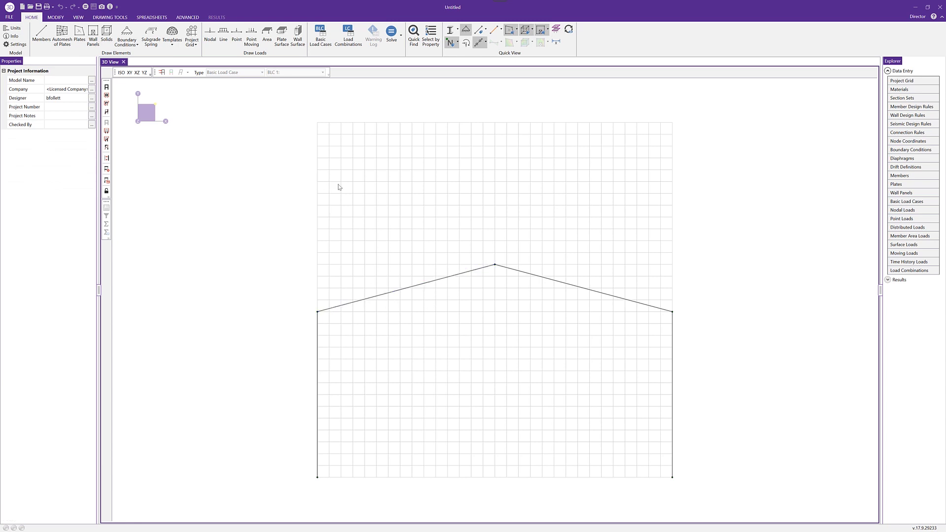
- Apply fixed boundary conditions to the base nodes of both columns
left_click(132, 42)
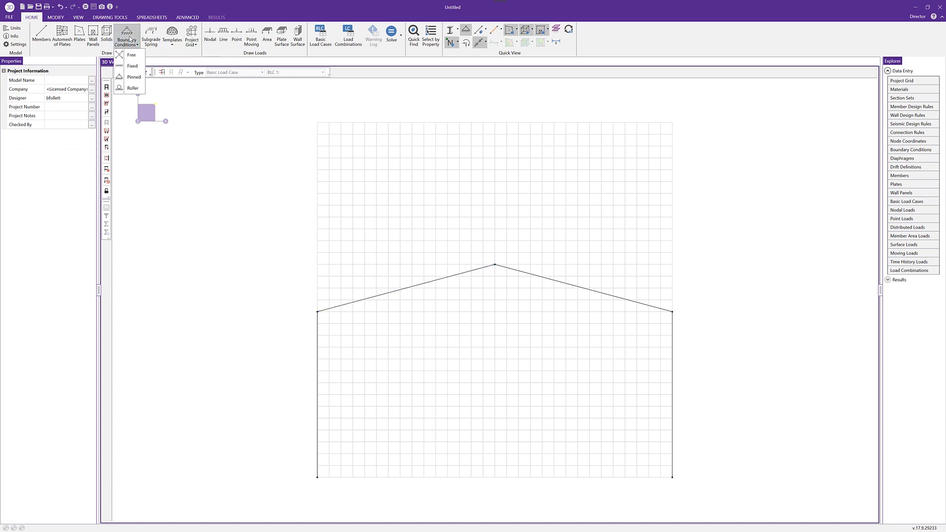
left_click(131, 78)
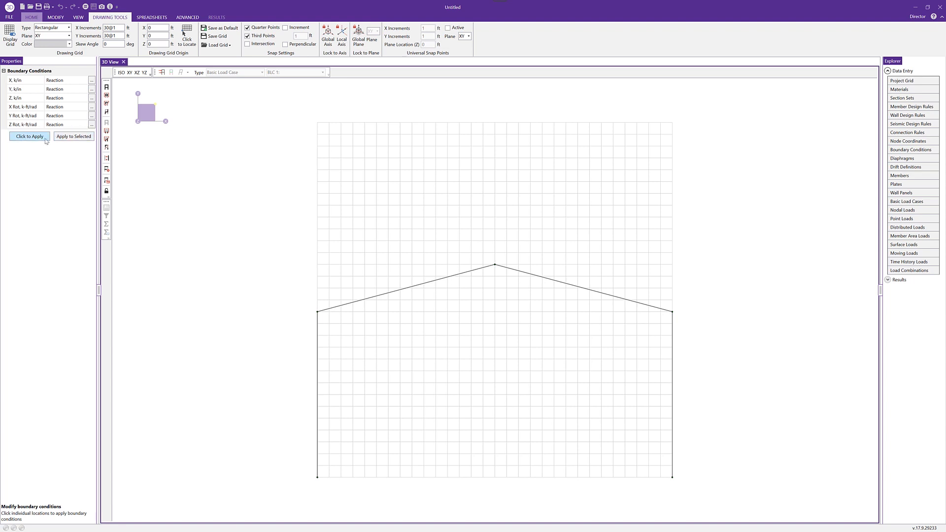
left_click(28, 137)
left_click_drag(258, 449, 697, 496)
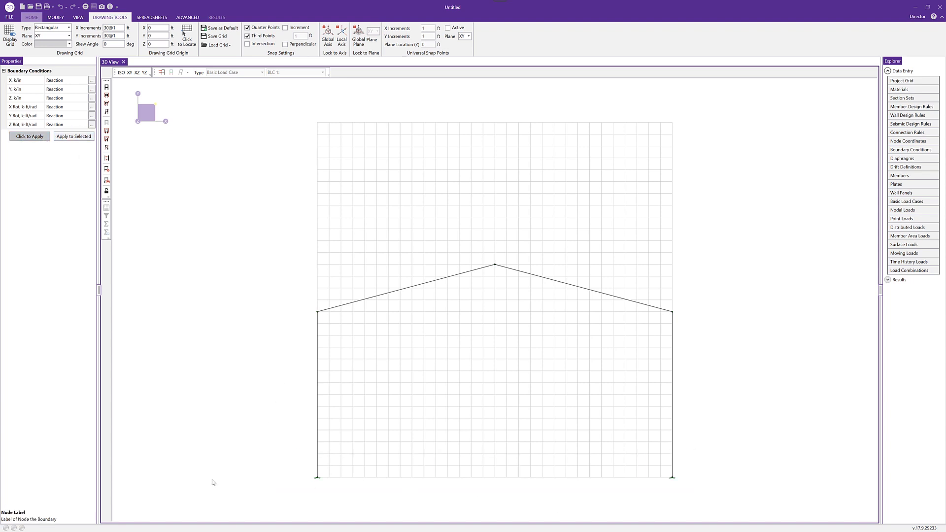
left_click(318, 478)
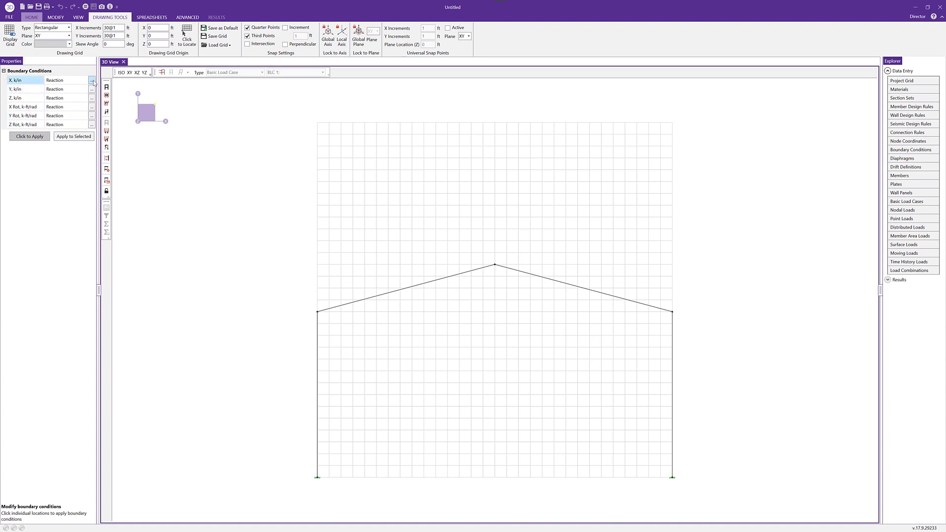
- Check the X translation boundary condition options without changing them, and display the members color coded by section set
left_click(92, 81)
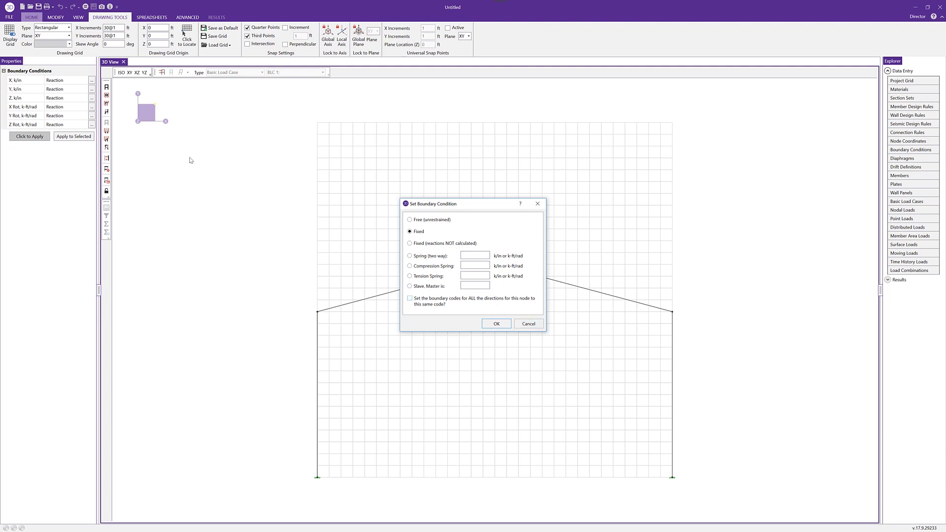
left_click(523, 324)
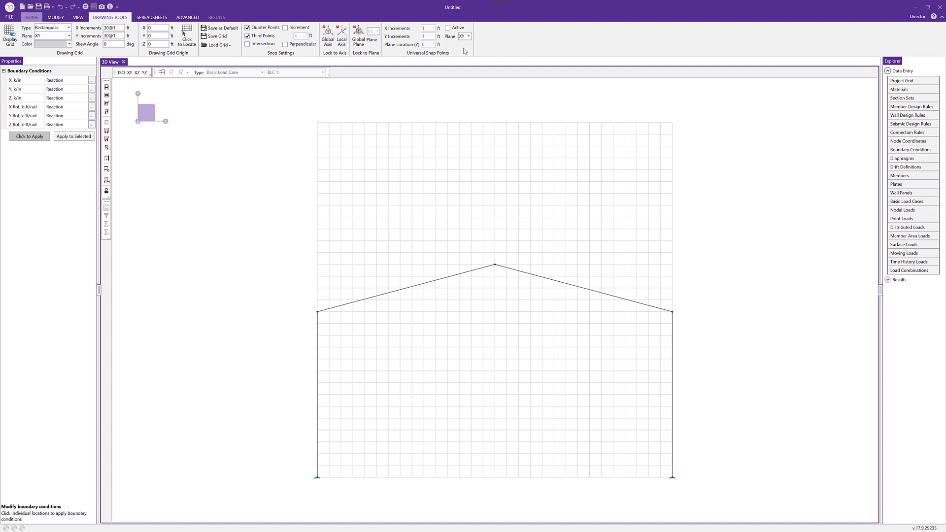
scroll(454, 52, "up", 3)
left_click(458, 33)
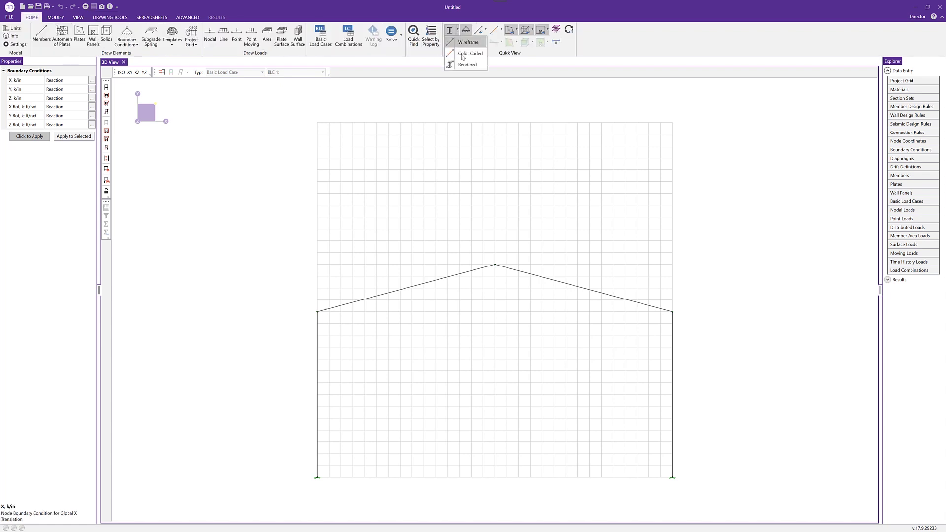
left_click(463, 57)
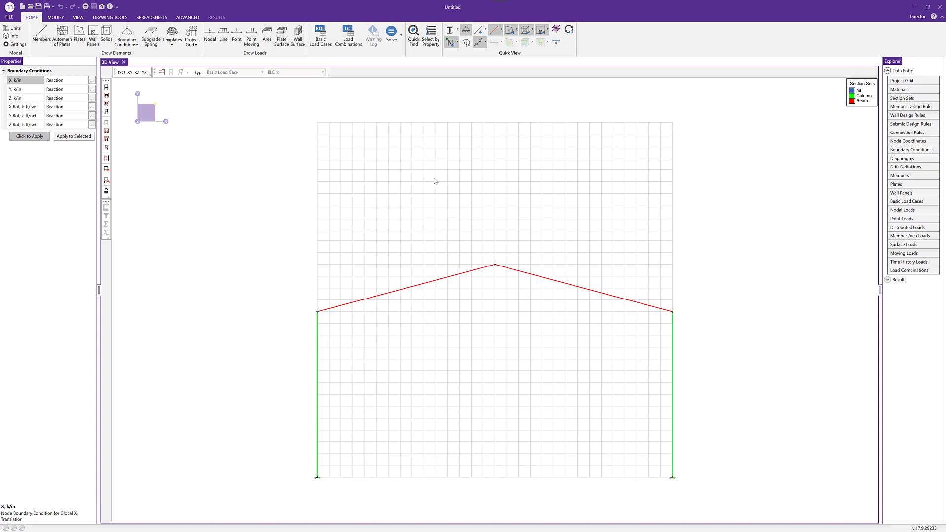
- Define basic load case 1 as DEAD with the DL - Dead Load category and a Y gravity of -1
left_click(323, 40)
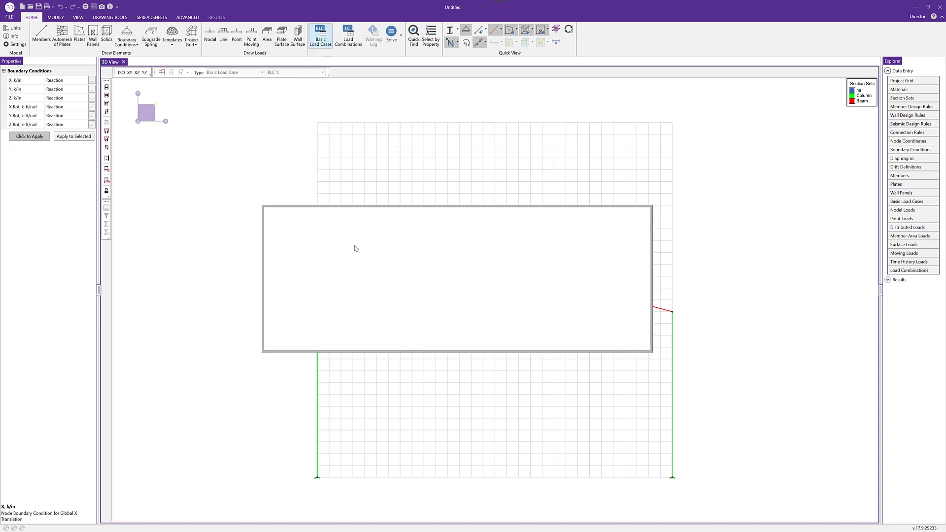
left_click(315, 239)
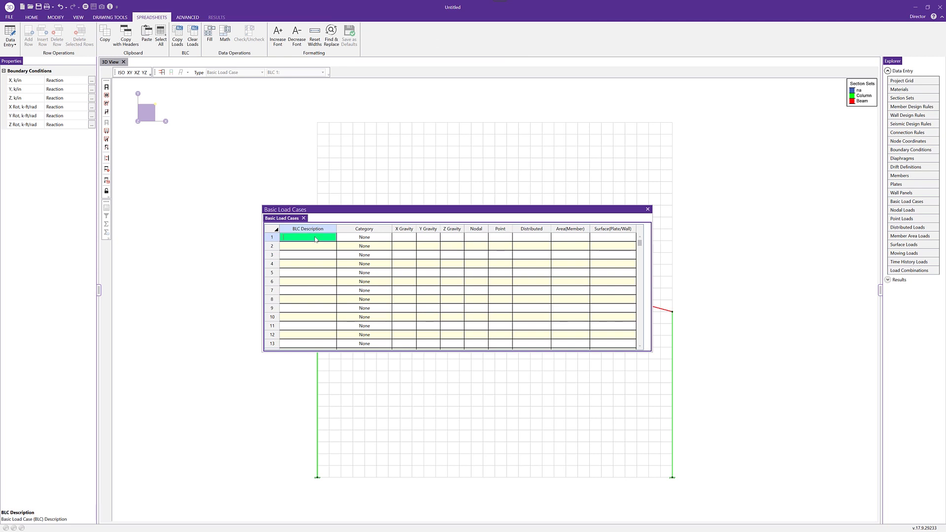
type("DEAD")
key("Tab")
left_click(388, 238)
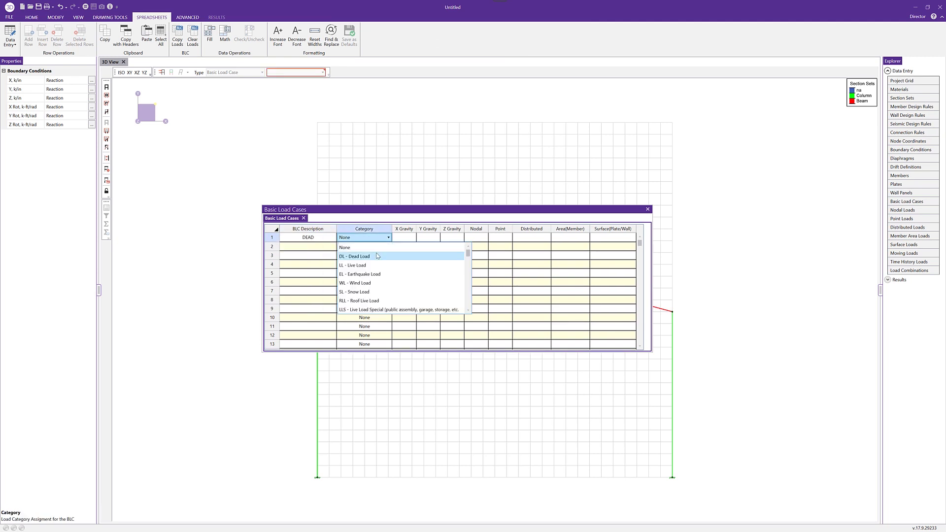
left_click(415, 245)
left_click(425, 238)
type("-1")
key("Tab")
- Define basic load case 2 as LIVE with the RLL - Roof Live Load category and close the load cases spreadsheet
left_click(319, 246)
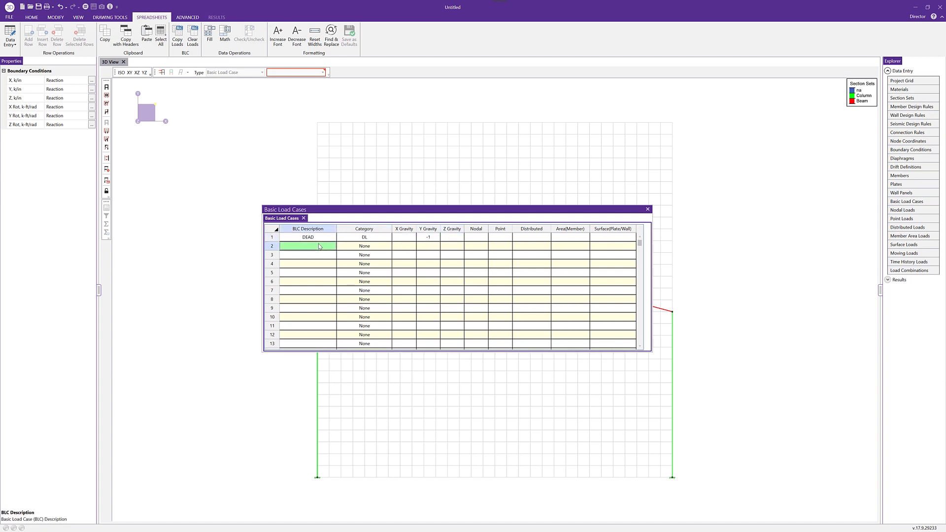
type("LIVE")
key("Tab")
left_click(384, 248)
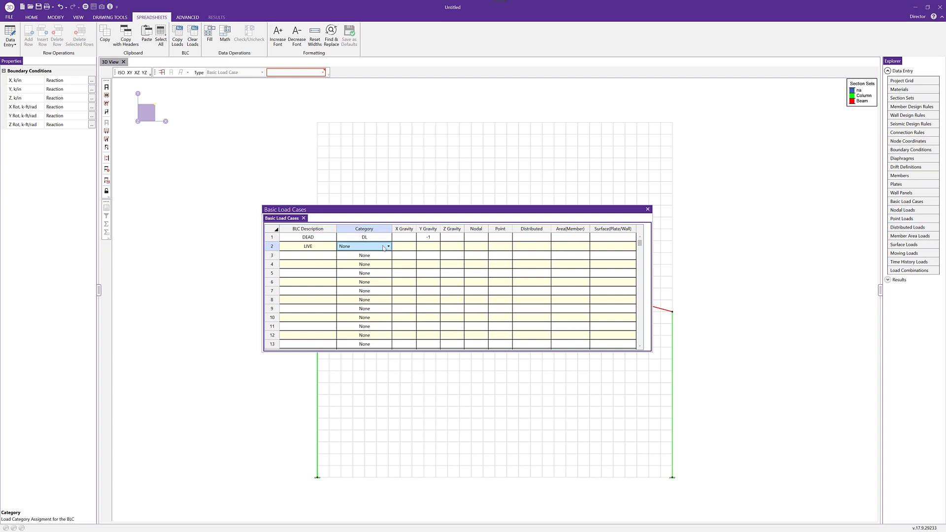
left_click(385, 247)
left_click(378, 313)
left_click(648, 210)
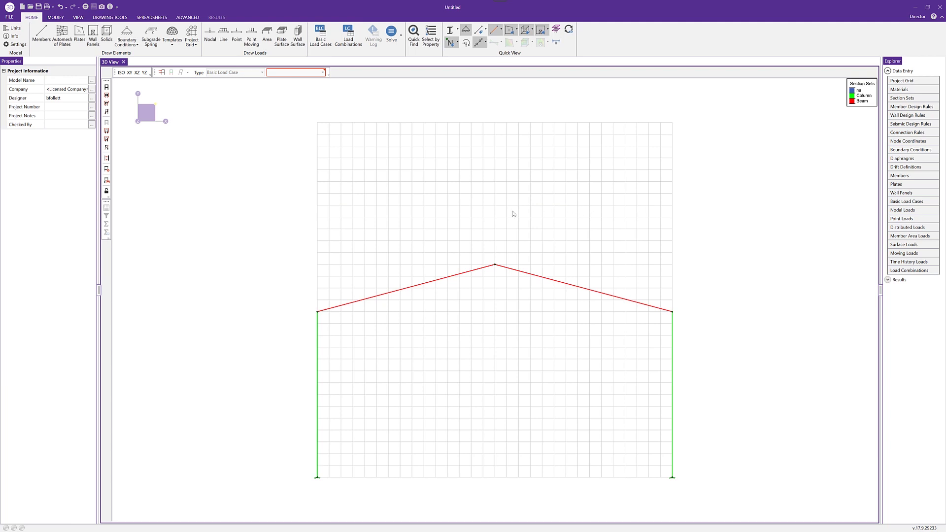
- Apply a full-length line load of -0.2 k/ft in global Y to both sloped beams under load case 1: DEAD
left_click(221, 36)
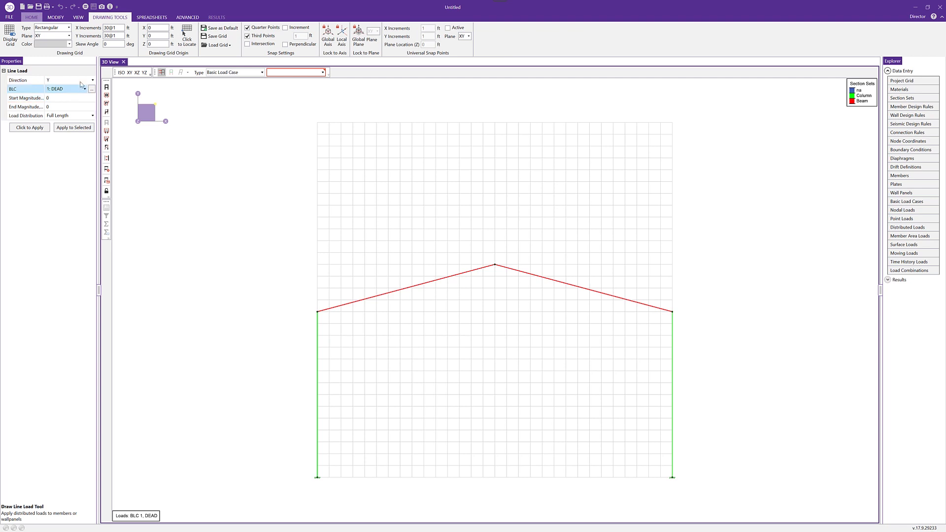
left_click(62, 101)
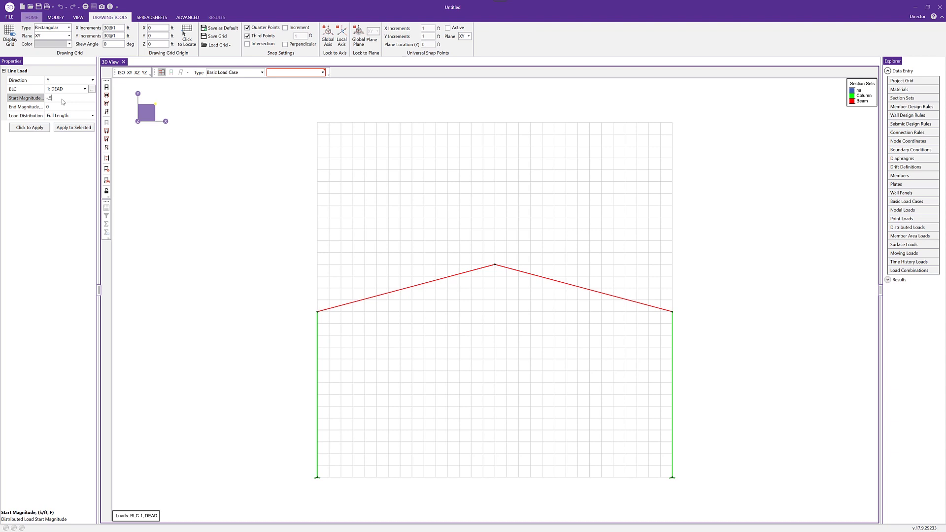
key("Tab")
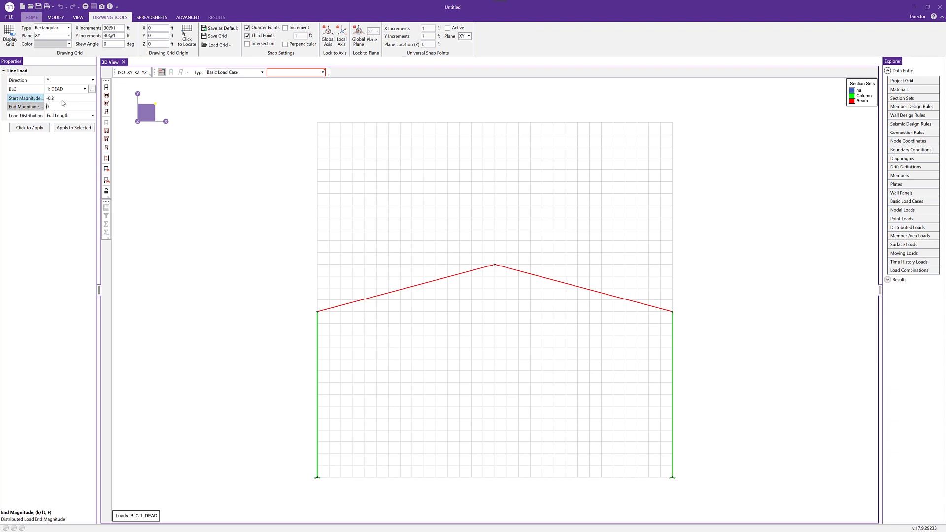
type("-0.2")
key("Tab")
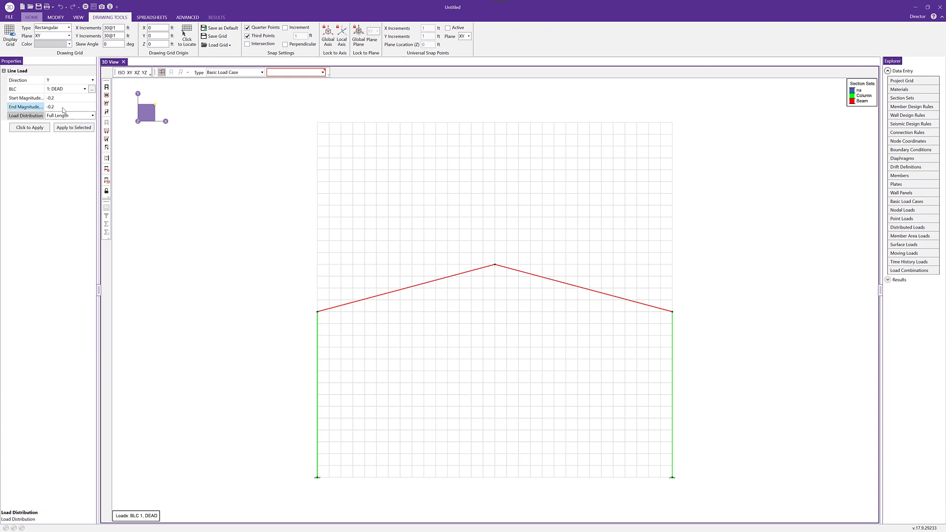
left_click(44, 129)
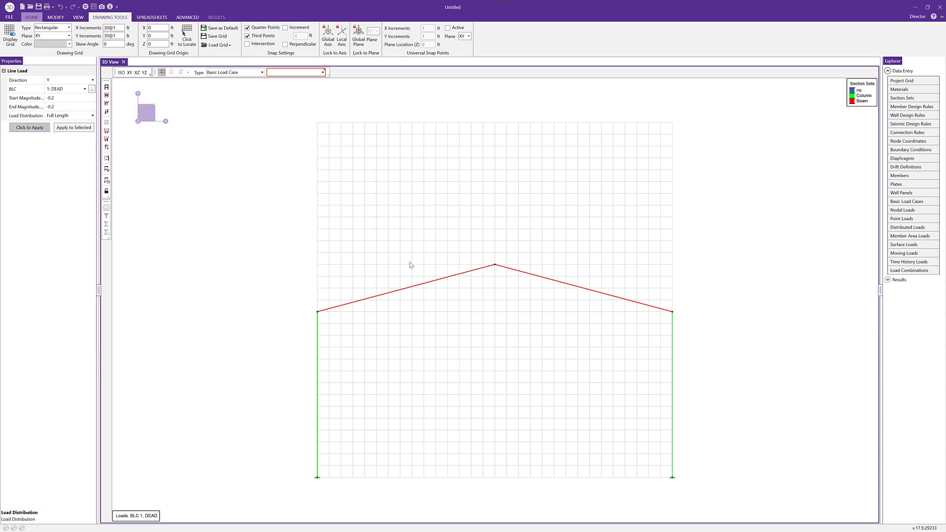
left_click(409, 291)
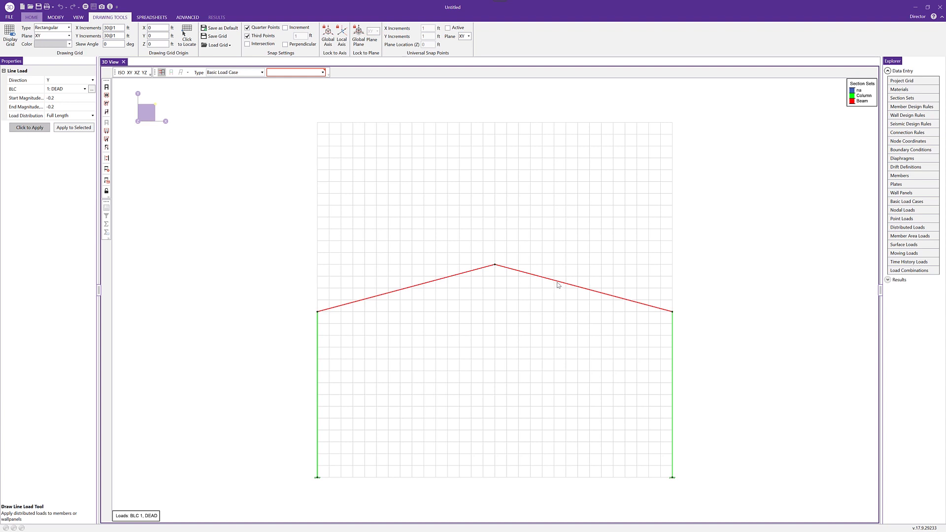
left_click(560, 284)
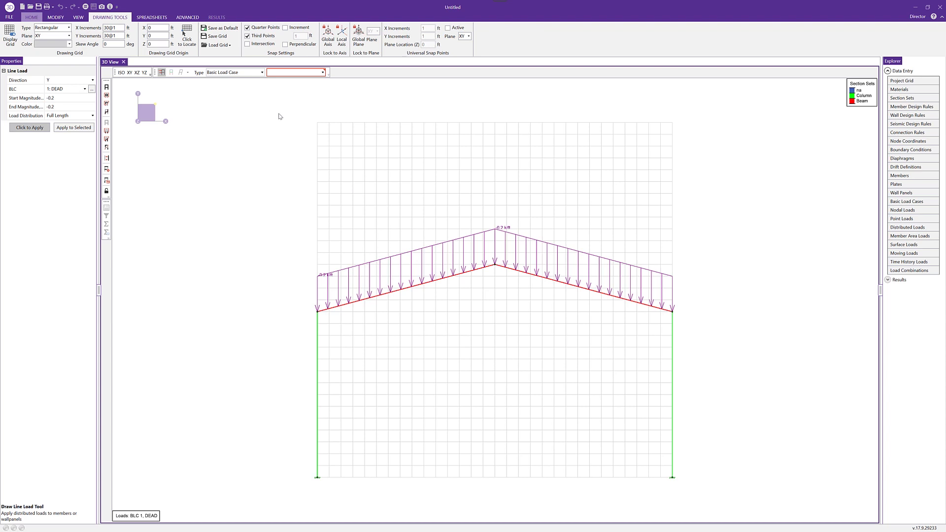
- Assign the line load settings to load case 2: LIVE and set the direction to local y
left_click(85, 88)
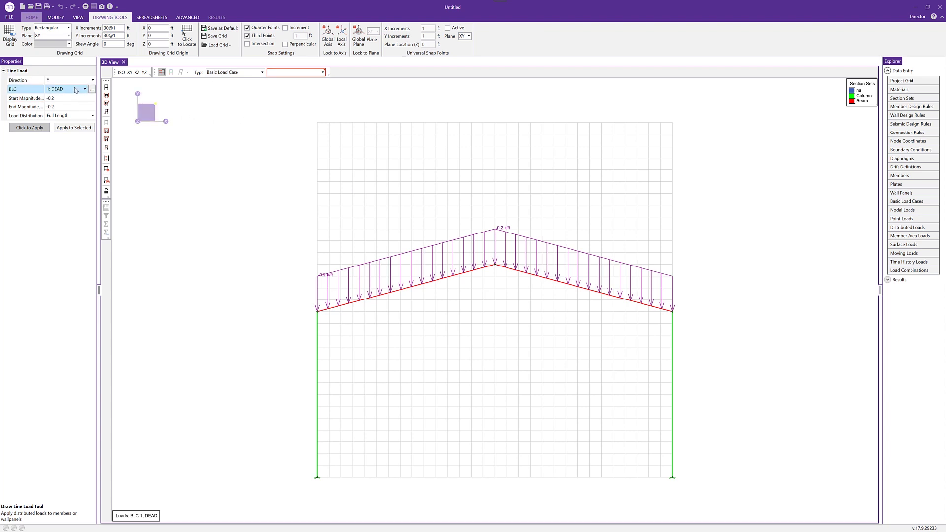
left_click(71, 108)
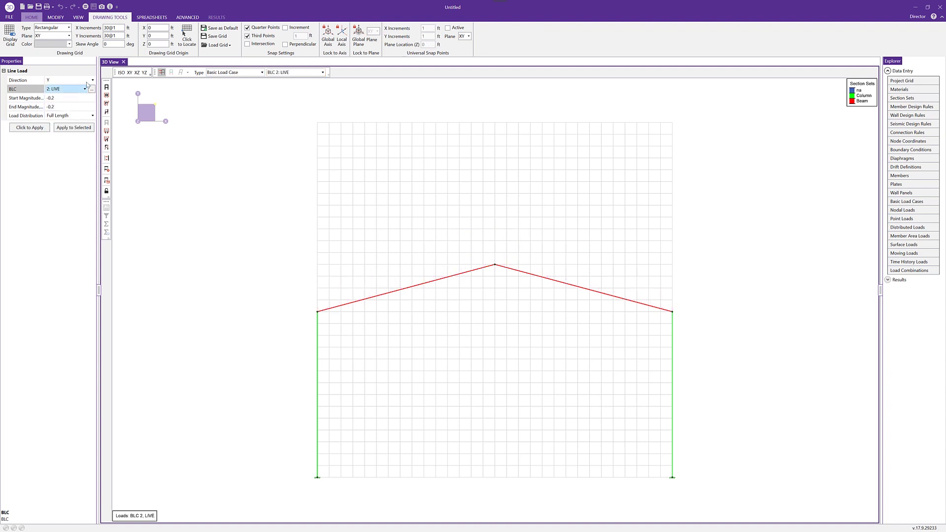
left_click(92, 80)
left_click(69, 126)
left_click(53, 81)
type("y")
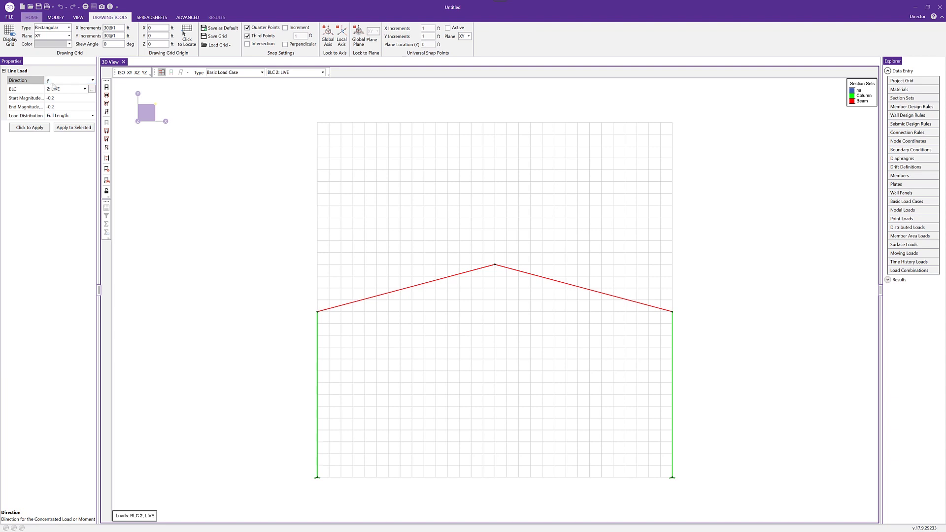
key("Tab")
- Apply a full-length line load of -0.15 k/ft to both sloped beams and leave the line load command
key("Tab")
type("-")
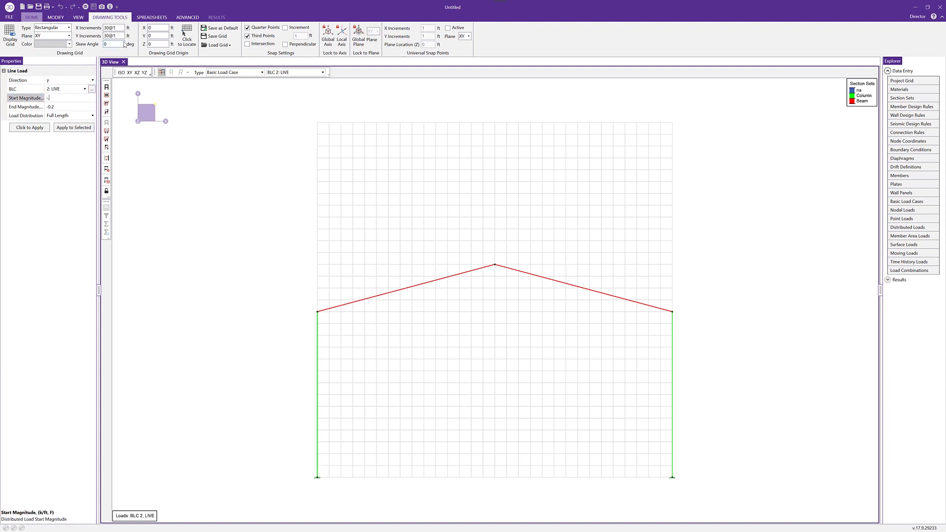
type("0.15")
key("Tab")
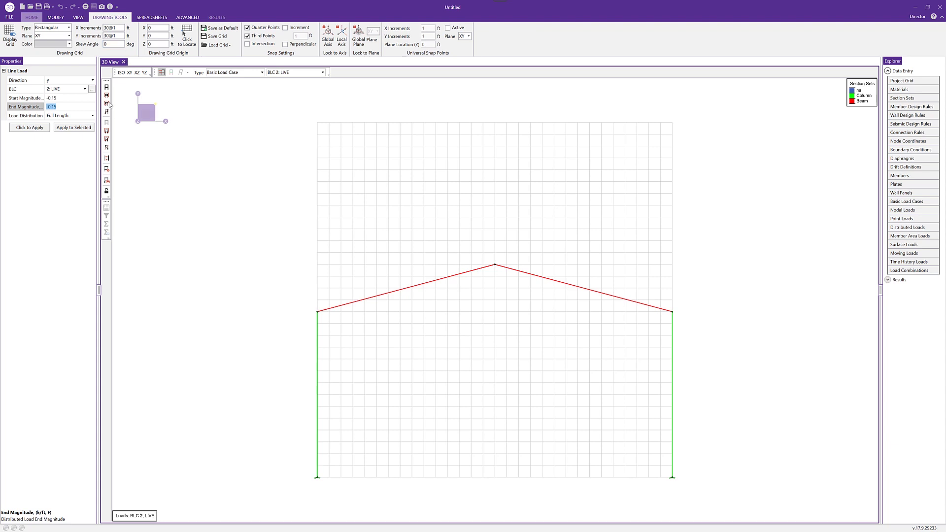
left_click(43, 132)
left_click(432, 285)
left_click(563, 284)
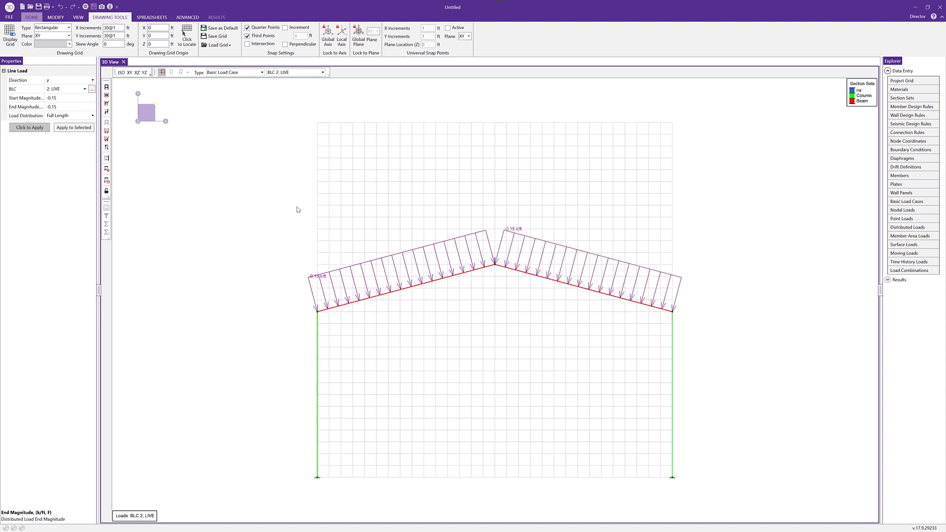
key("Escape")
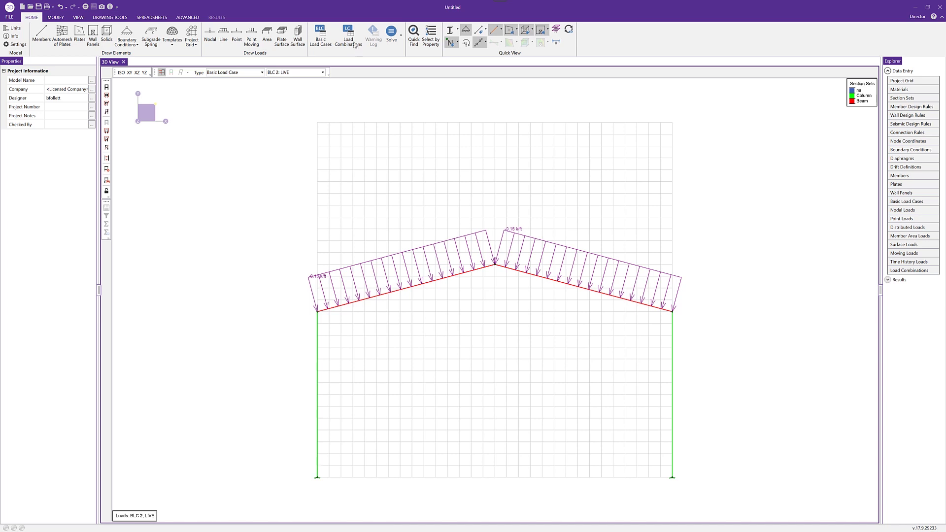
- Define basic load case 3 as WIND with the WL - Wind Load category and close the load cases spreadsheet
left_click(923, 203)
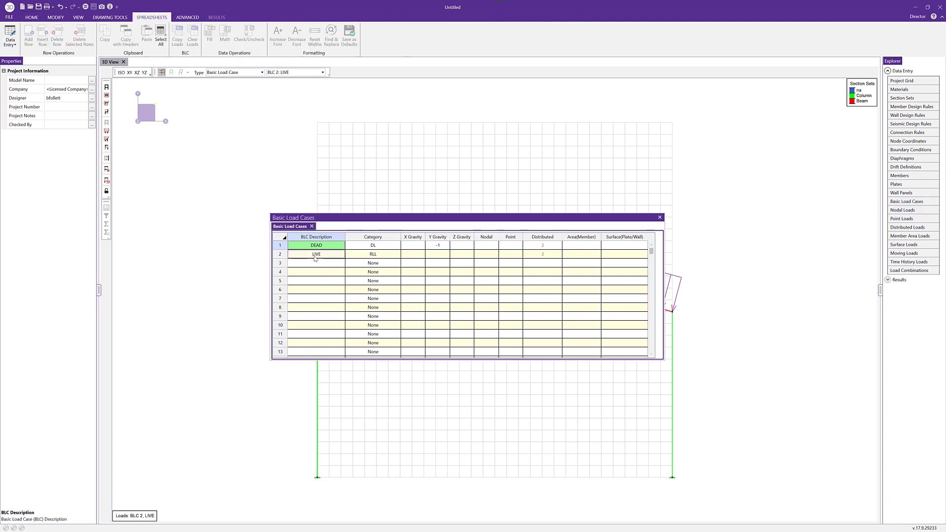
left_click(316, 263)
type("WIND")
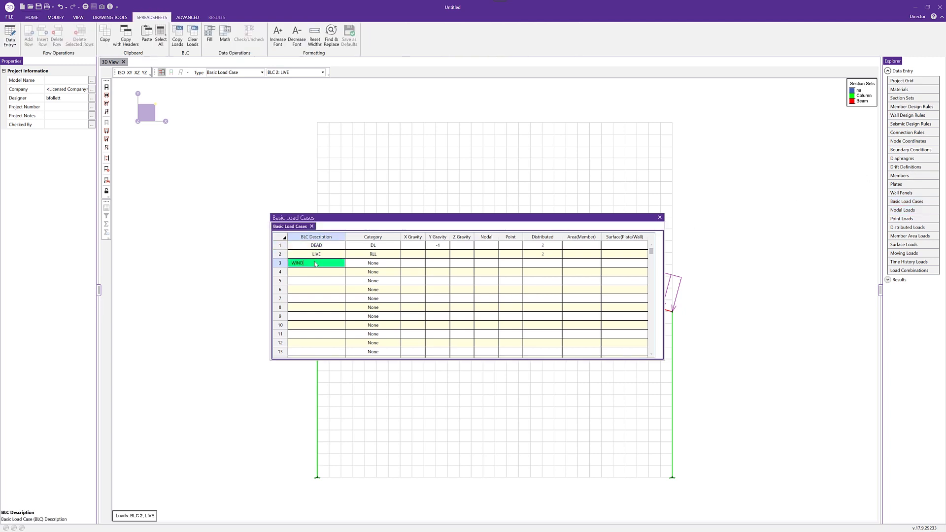
left_click(397, 265)
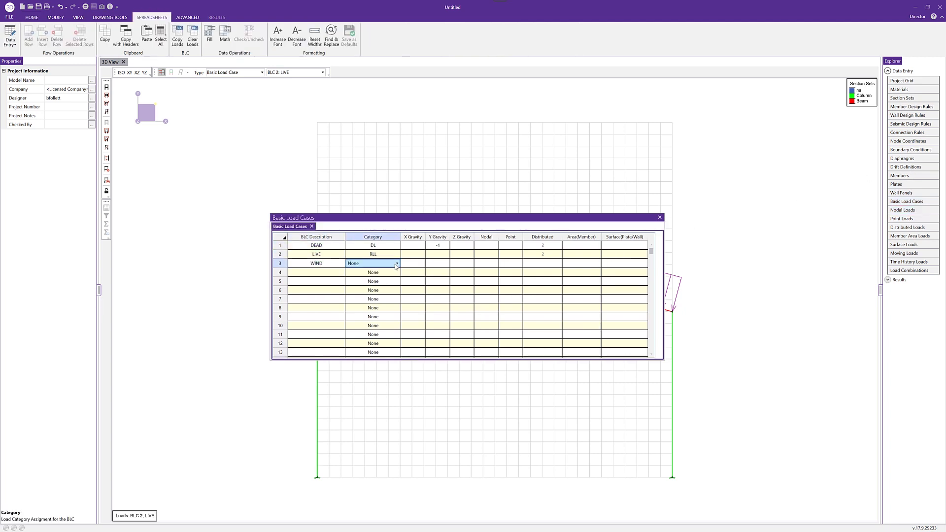
left_click(397, 264)
left_click(378, 309)
left_click(659, 218)
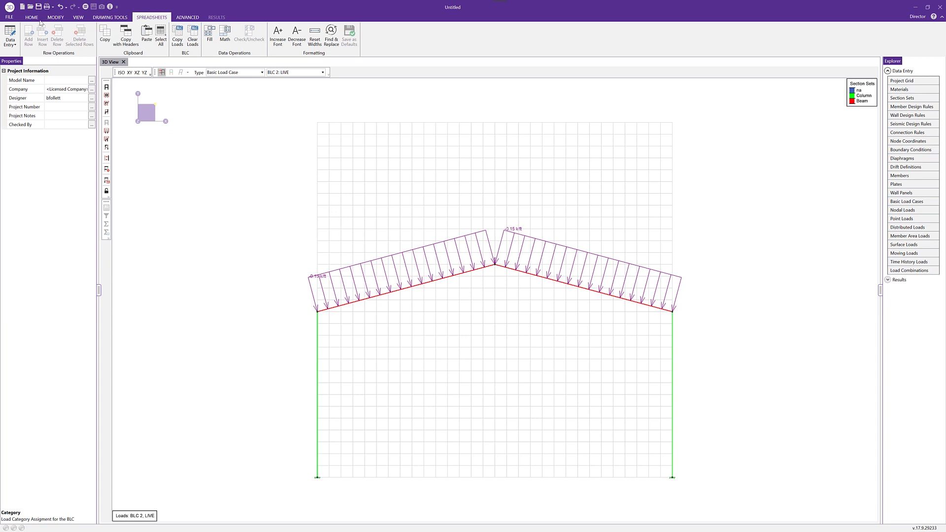
- Apply a 5 k nodal load in the X direction at the left column's top node under load case 3: WIND
left_click(145, 61)
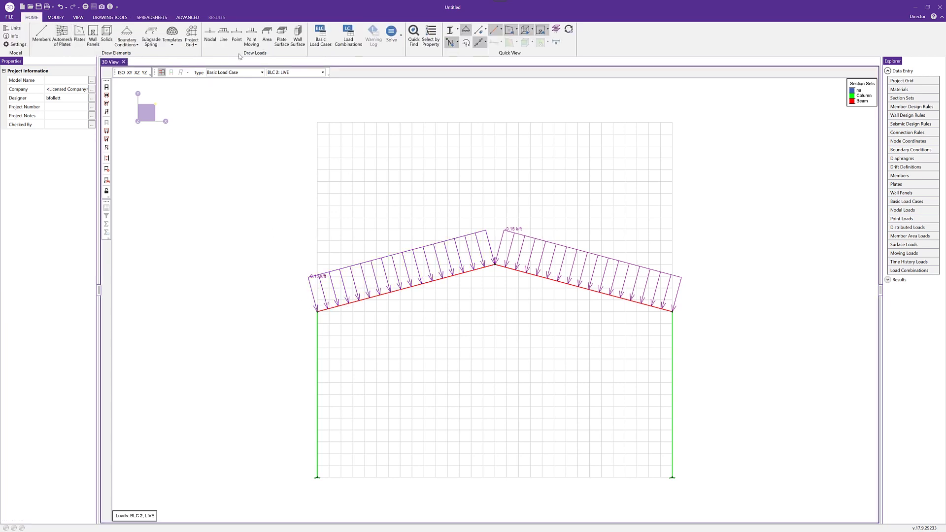
left_click(210, 37)
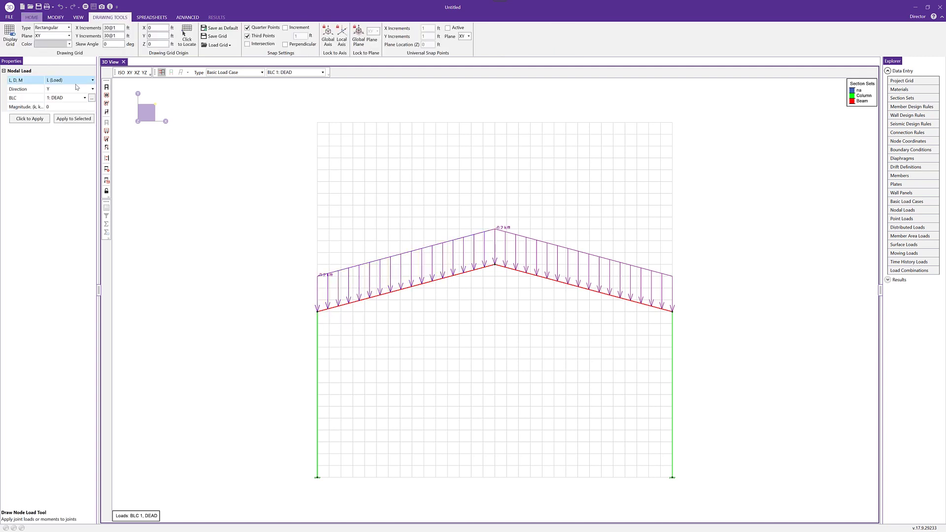
left_click(85, 90)
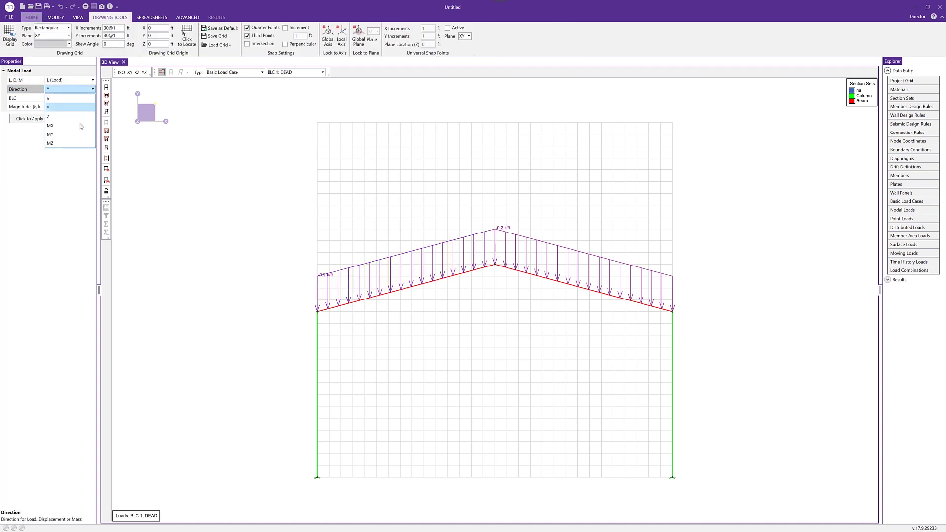
left_click(75, 107)
left_click(74, 98)
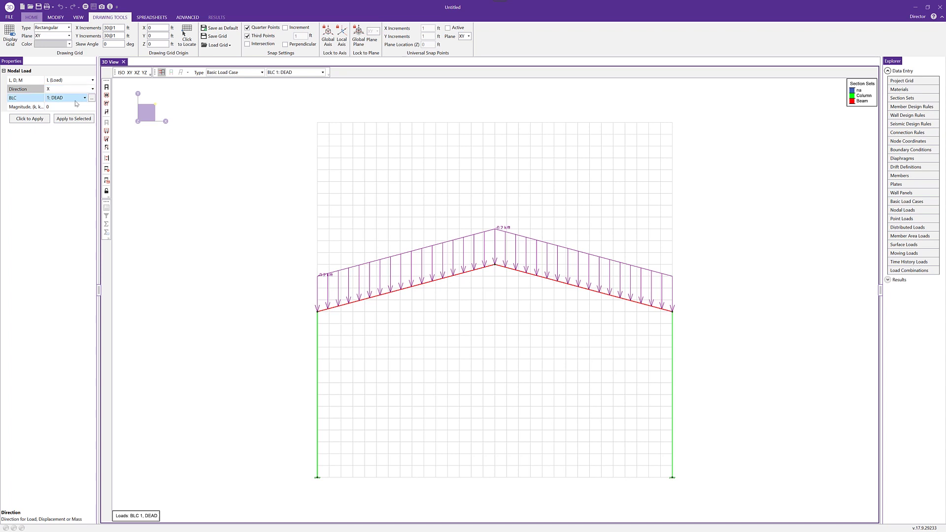
left_click(69, 125)
left_click(65, 109)
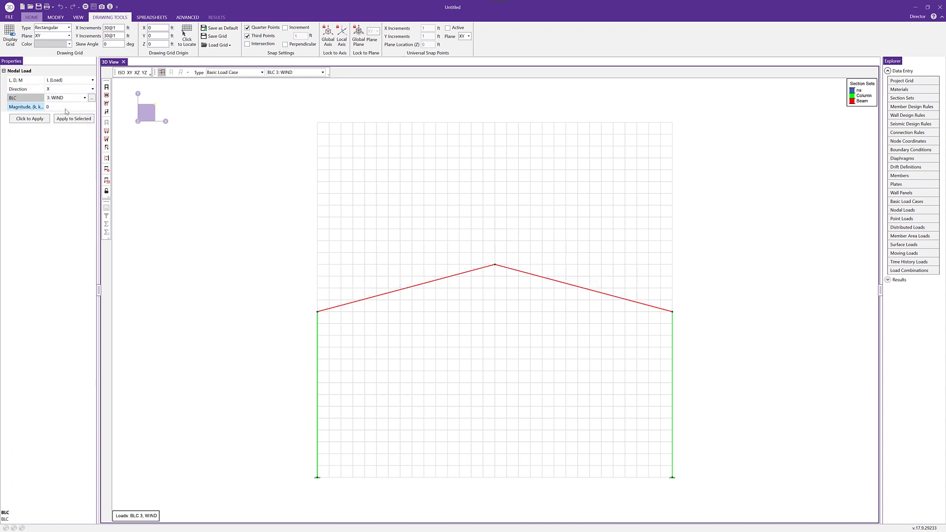
key("Return")
left_click(22, 120)
left_click(318, 313)
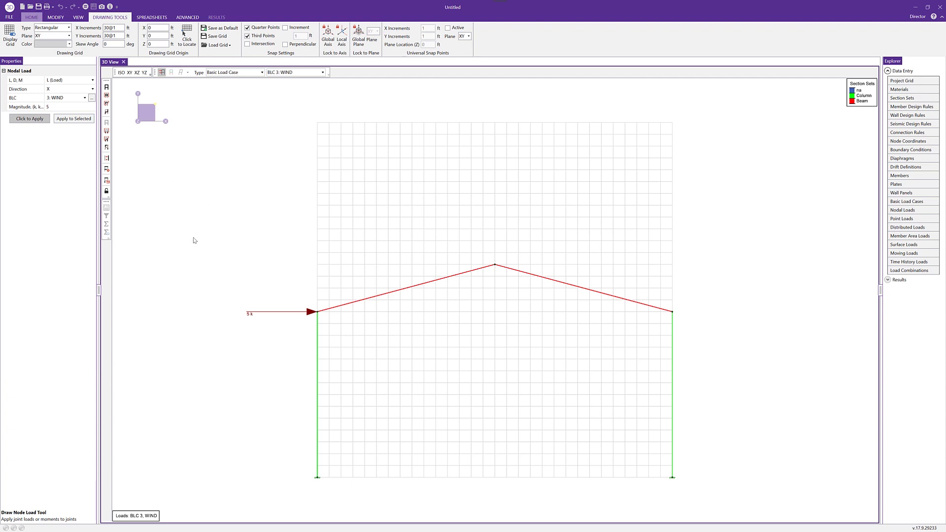
key("Escape")
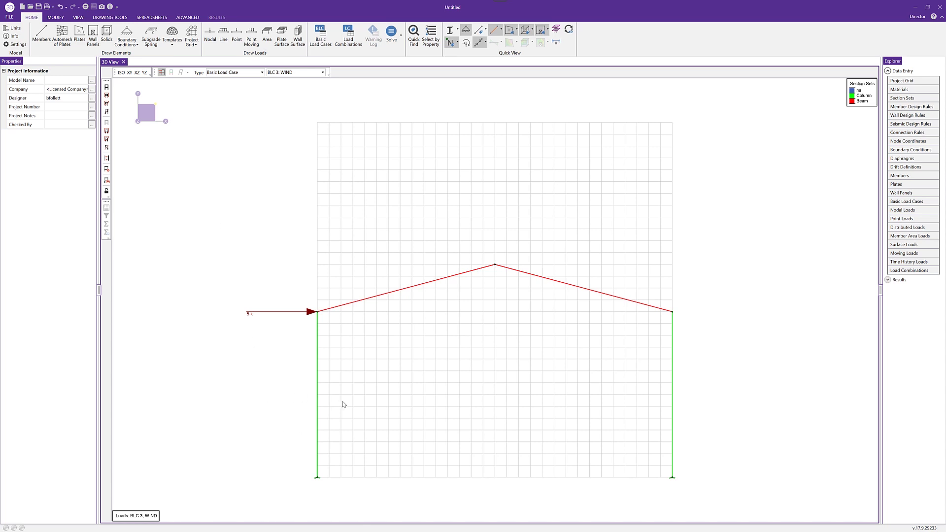
- Change the shape of the Column hot rolled section set to W12X35 and close the section sets spreadsheet
left_click_drag(752, 446, 297, 387)
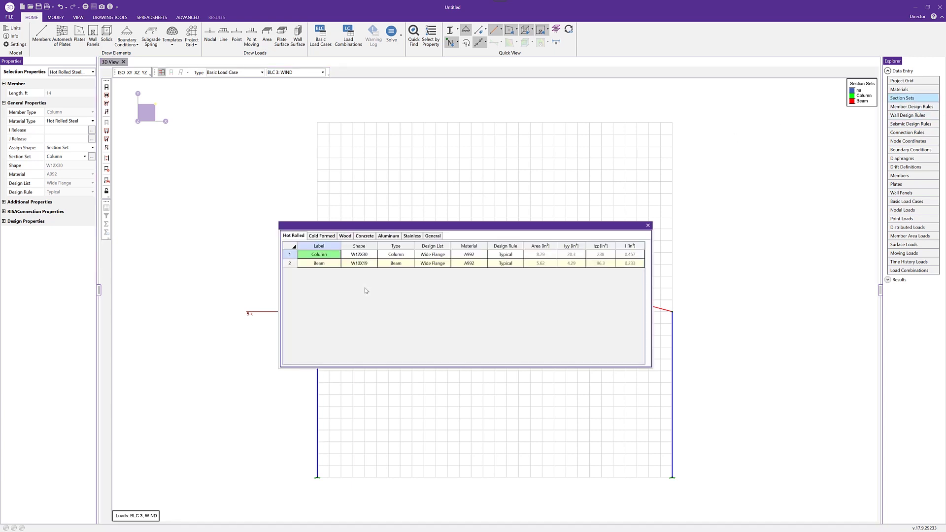
left_click(367, 264)
left_click(364, 265)
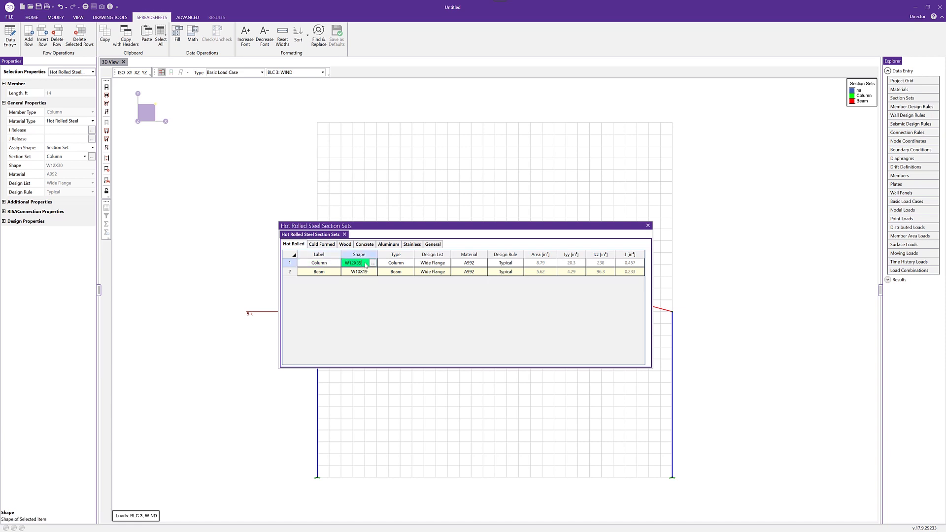
key("Return")
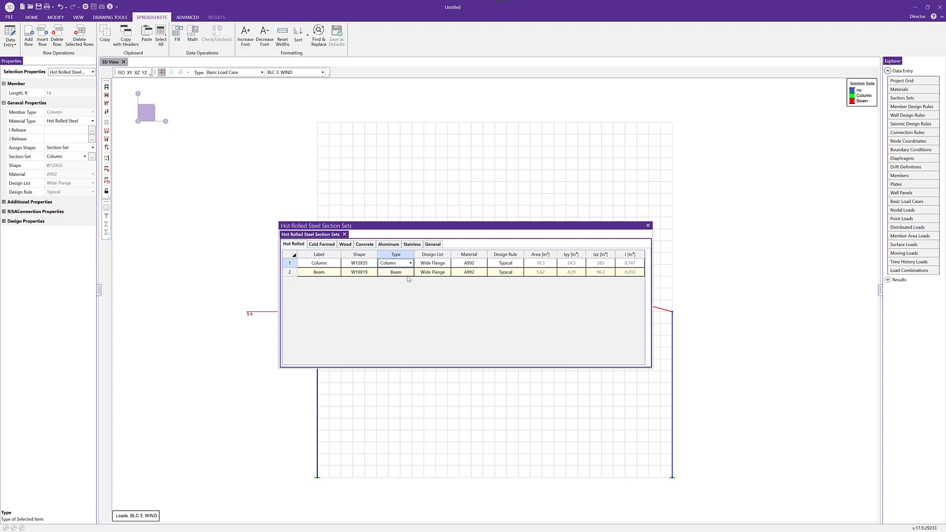
left_click(648, 226)
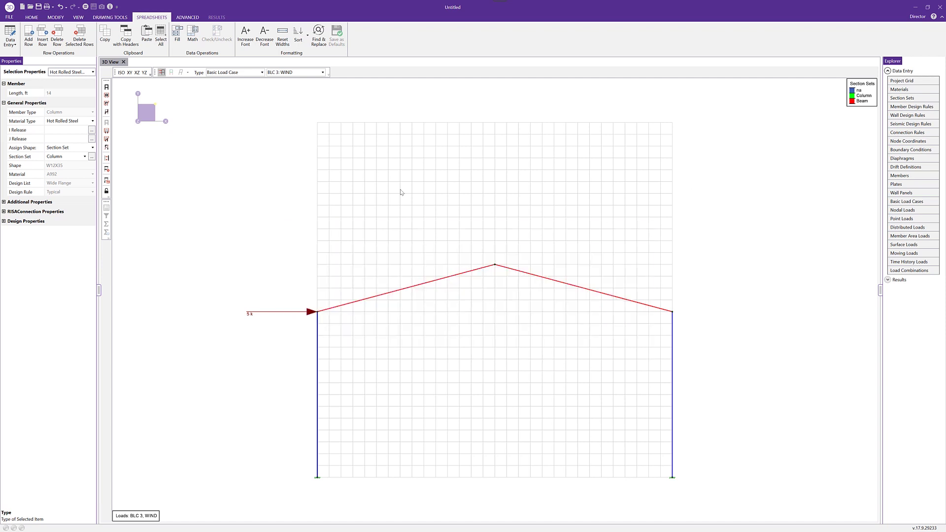
- Set the start and end magnitudes of both beams' line loads under load case 1: DEAD to -0.1 k/ft
left_click(290, 73)
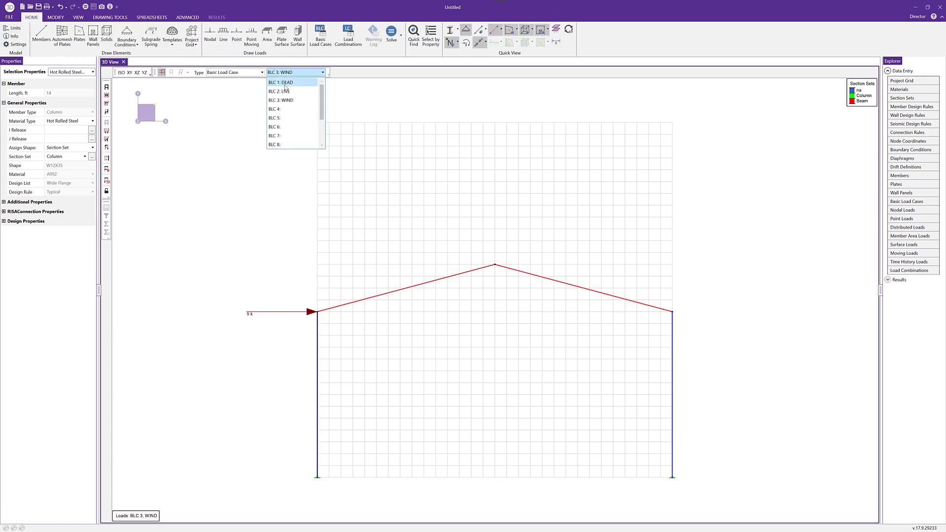
left_click(286, 81)
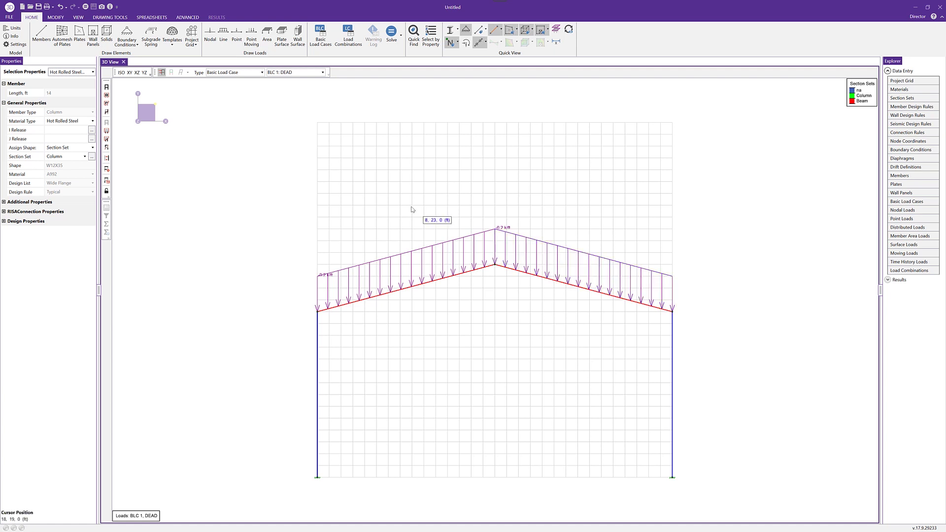
left_click(423, 217)
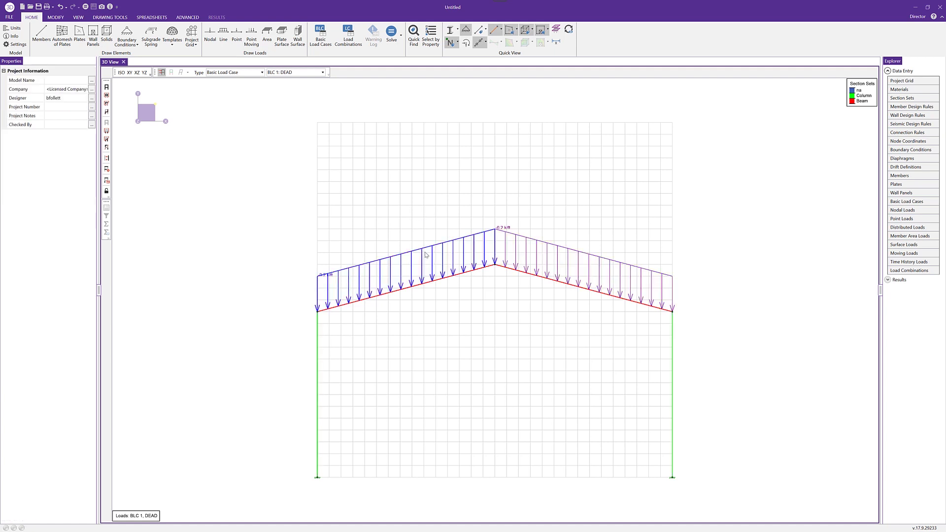
left_click(558, 255)
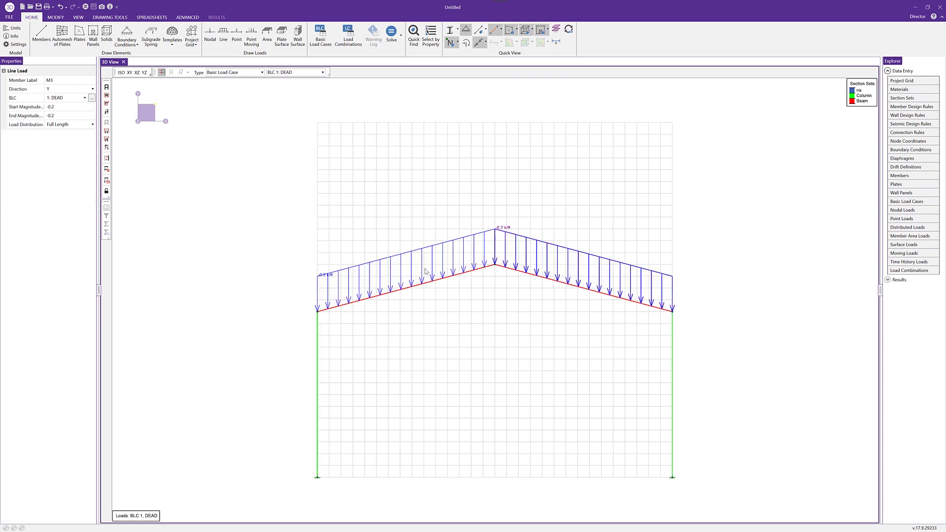
left_click(67, 112)
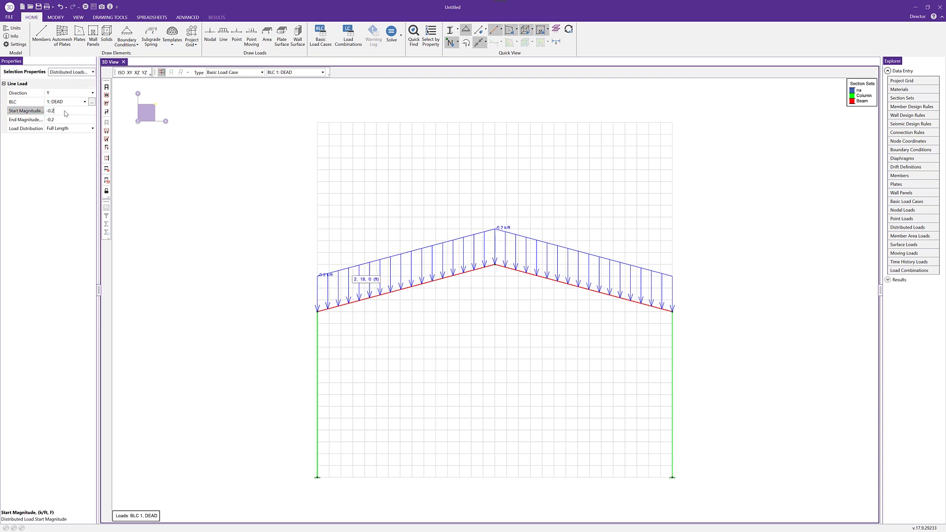
type("-0.10")
left_click(65, 121)
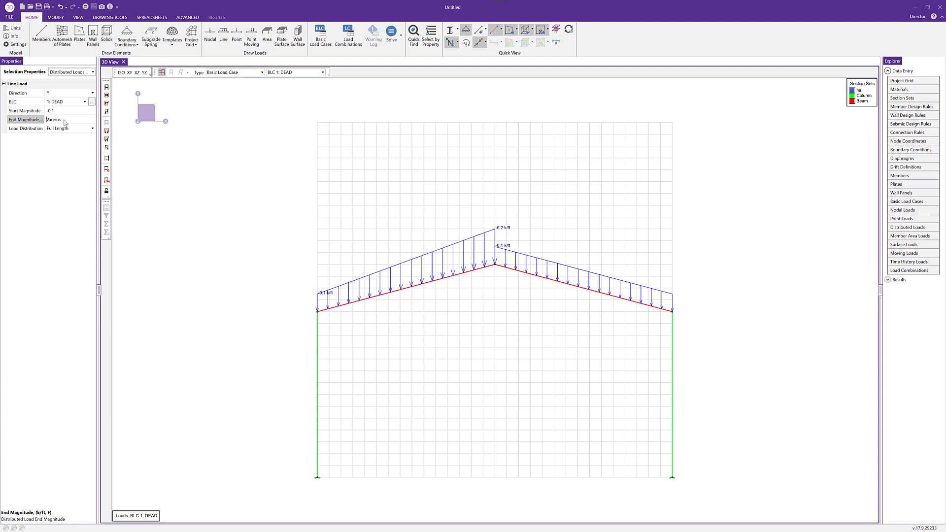
type("-0.1")
left_click(64, 128)
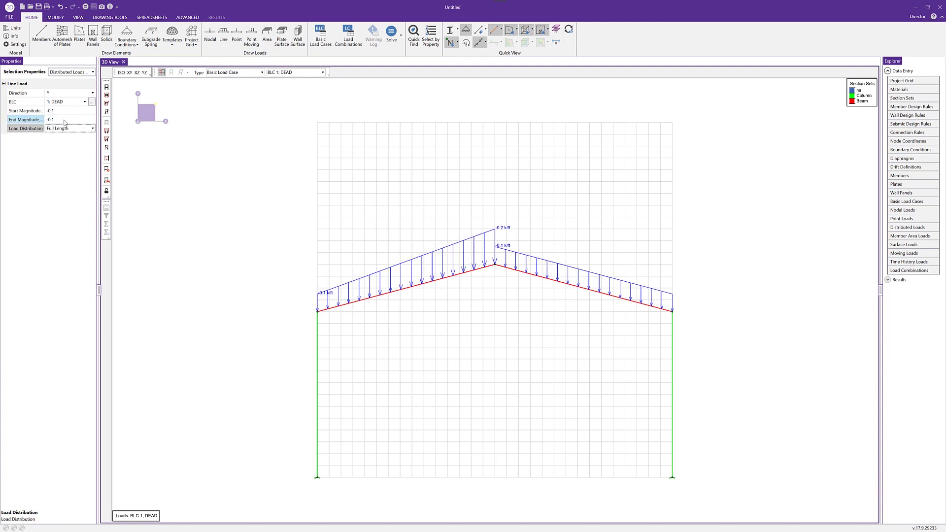
left_click(422, 181)
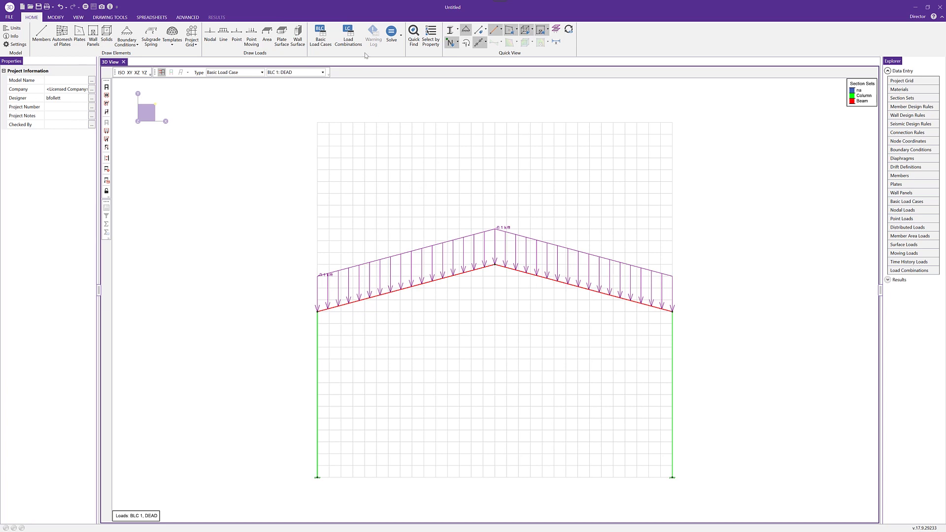
- Generate the 2018 IBC Strength gravity load combinations with deflection combinations and roof live load included
left_click(357, 36)
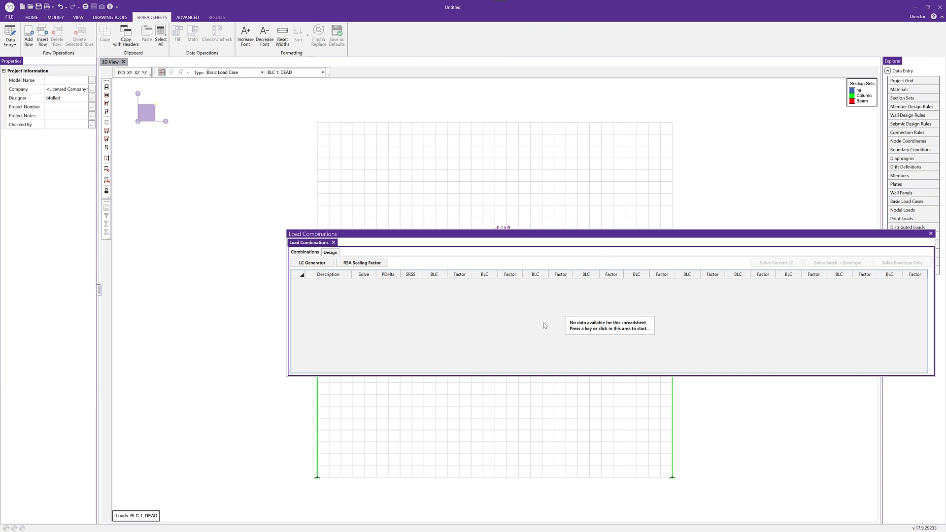
left_click(315, 263)
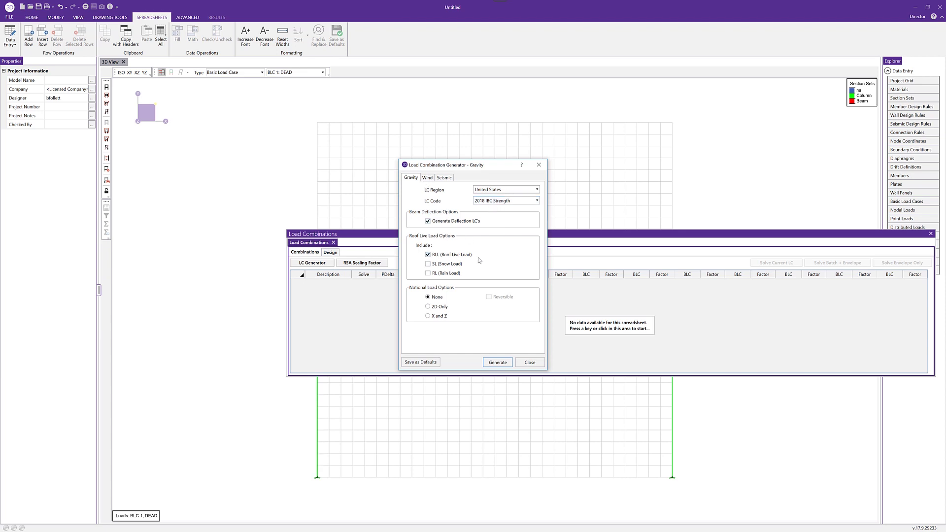
left_click(492, 367)
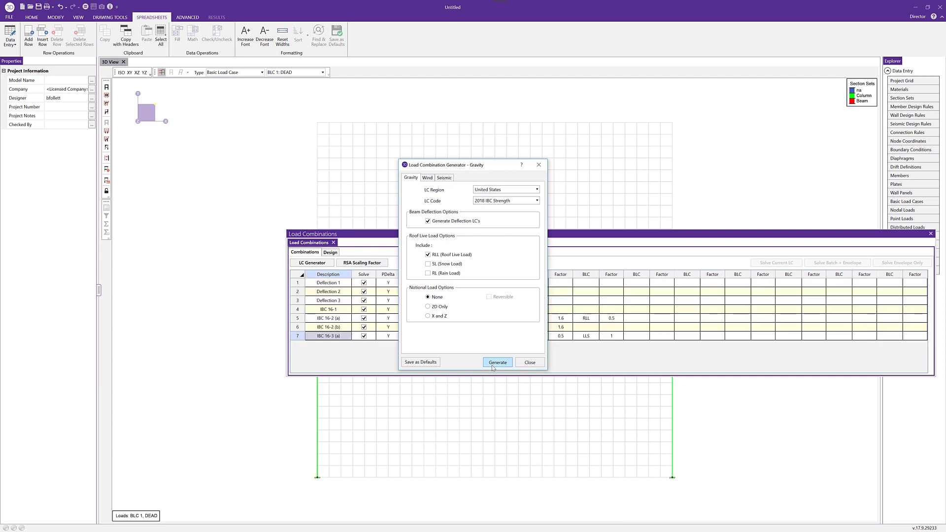
- Generate the 2018 IBC Strength wind load combinations with the X and Z option and review the combinations' design settings
left_click(427, 178)
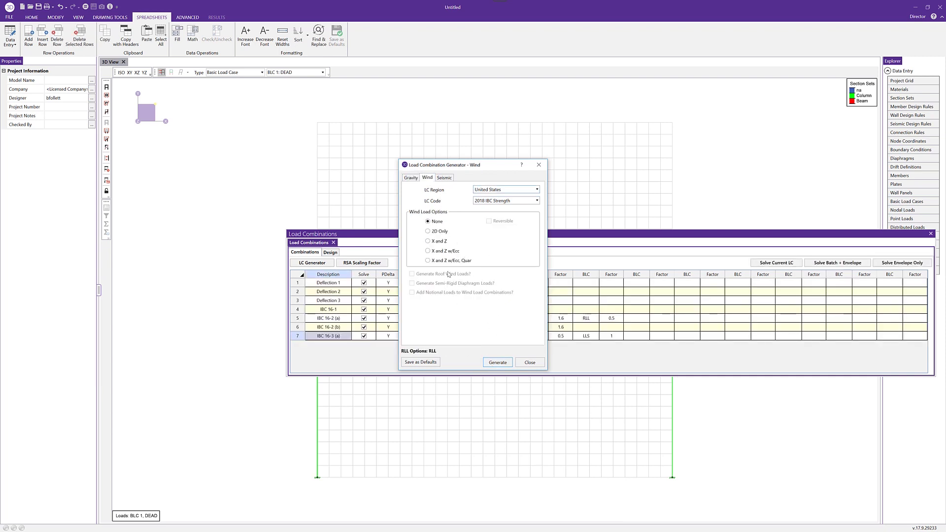
left_click(443, 241)
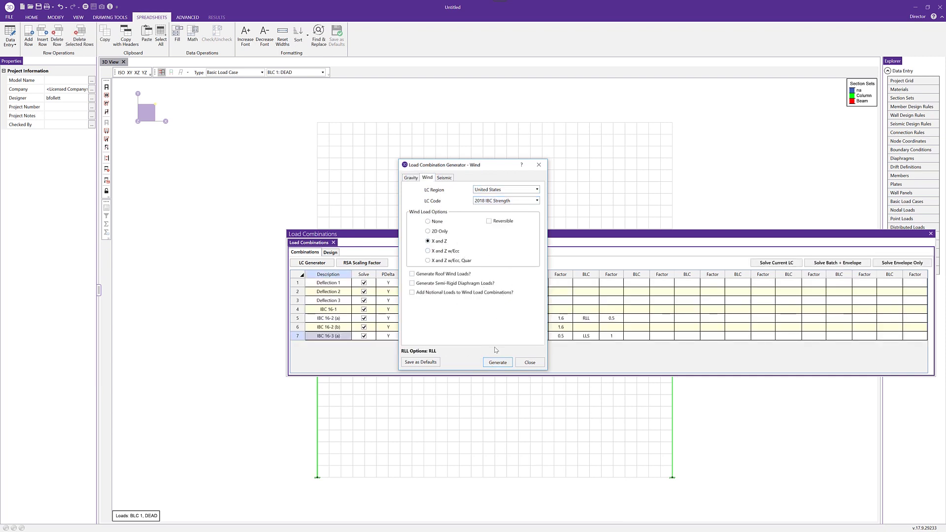
left_click(496, 368)
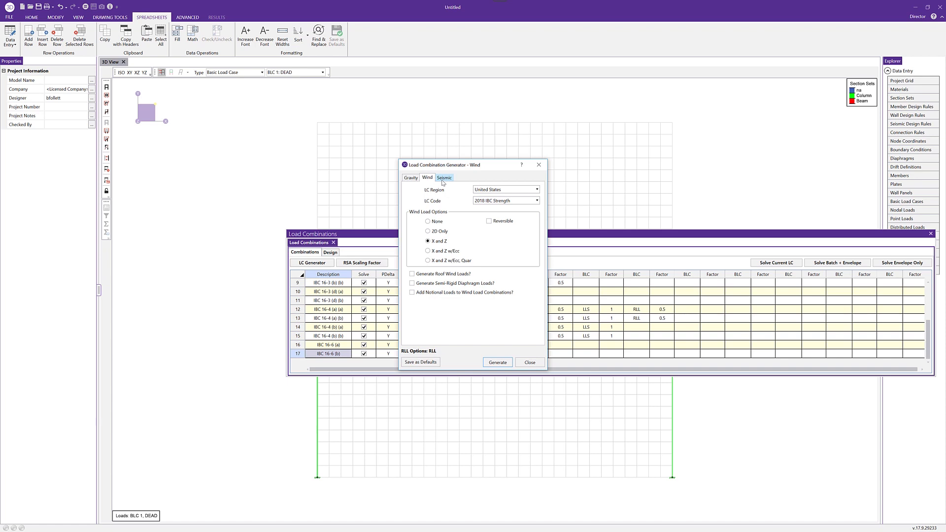
left_click(525, 365)
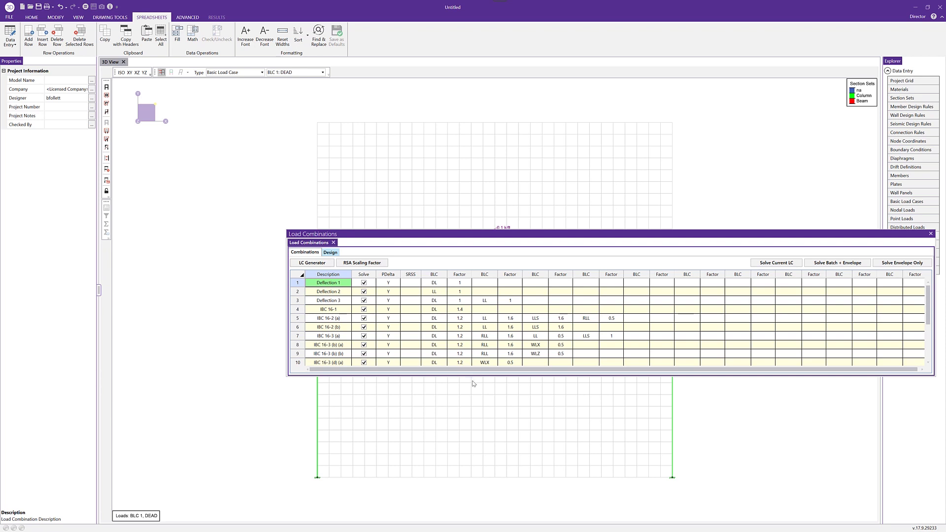
left_click_drag(485, 380, 499, 469)
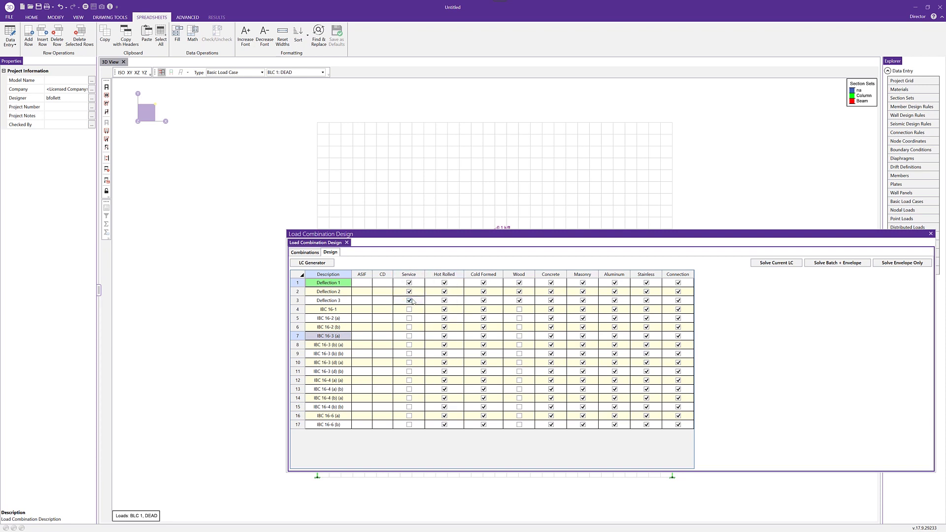
left_click(931, 234)
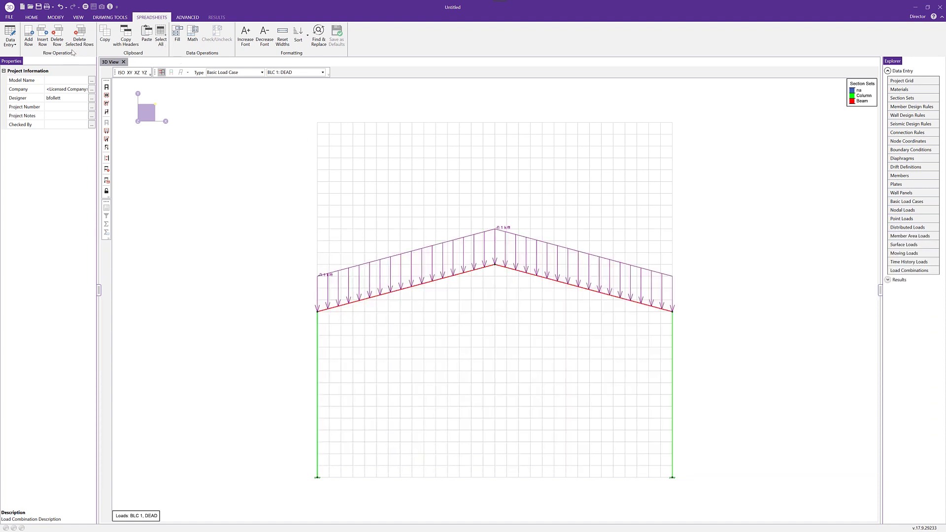
- Solve the model as a batch solution of the marked combinations with an envelope included
left_click(32, 18)
left_click(85, 7)
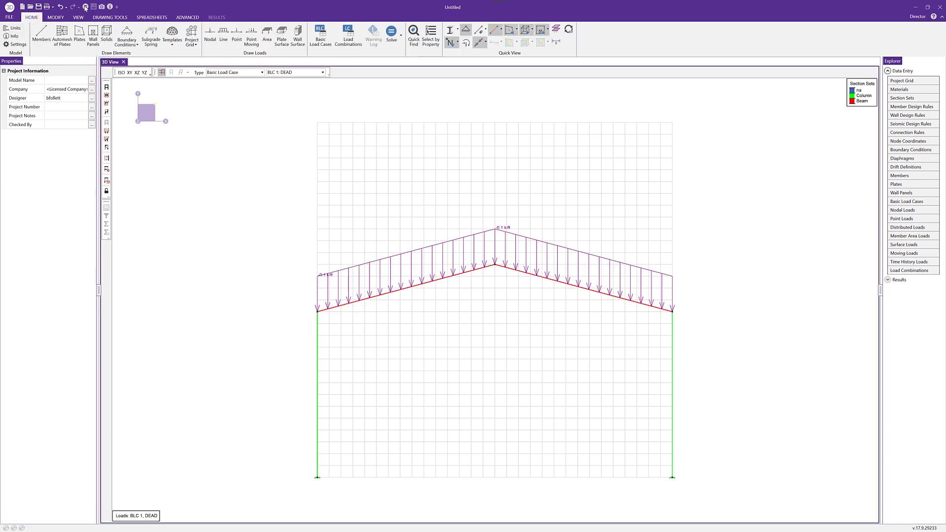
left_click(464, 264)
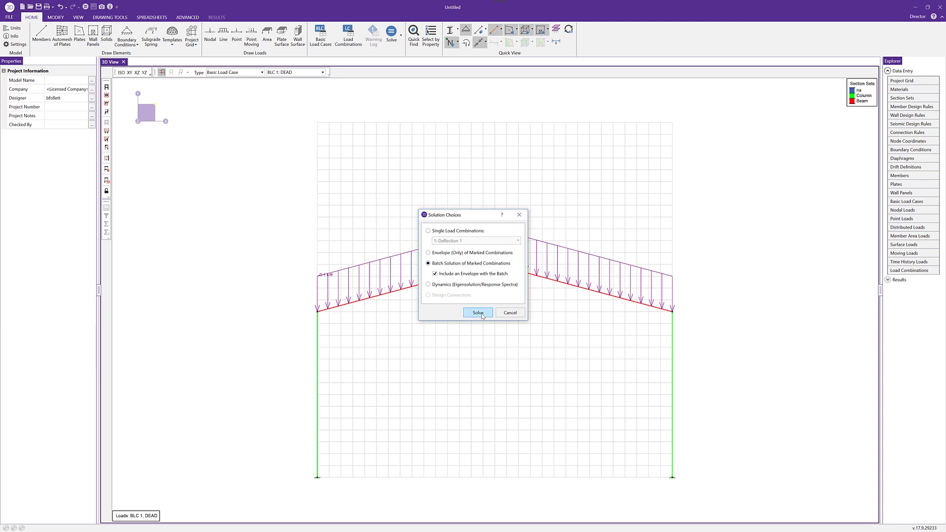
left_click(478, 313)
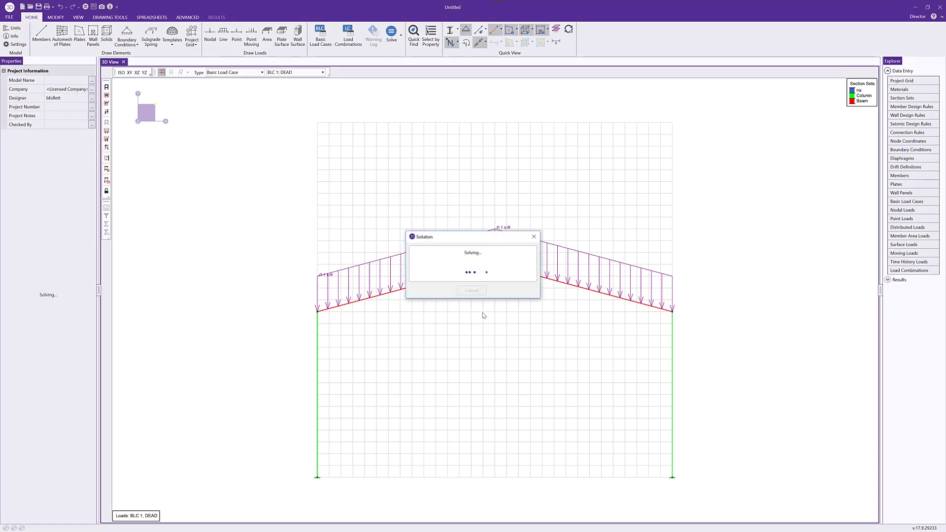
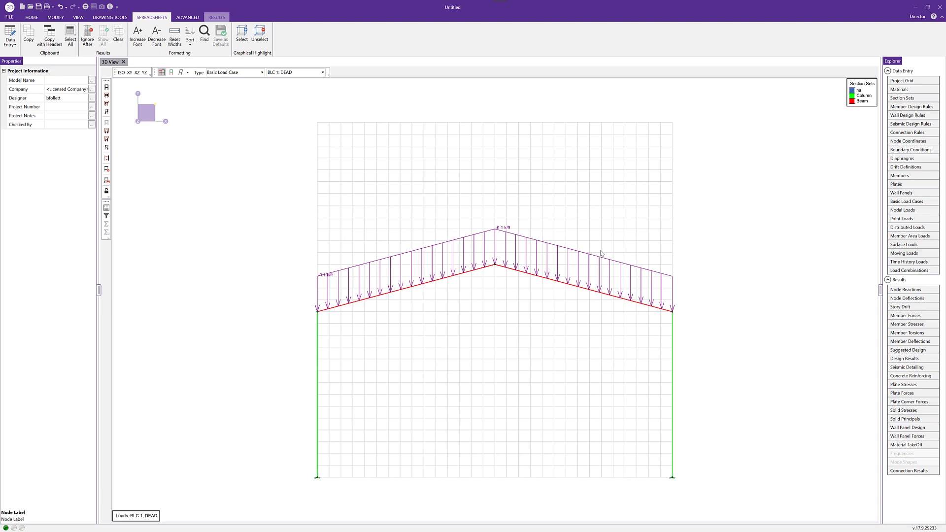
- Show the frame's deflected shape with undeflected shadow in wireframe for load combination LC 3: Deflection 3
left_click(158, 73)
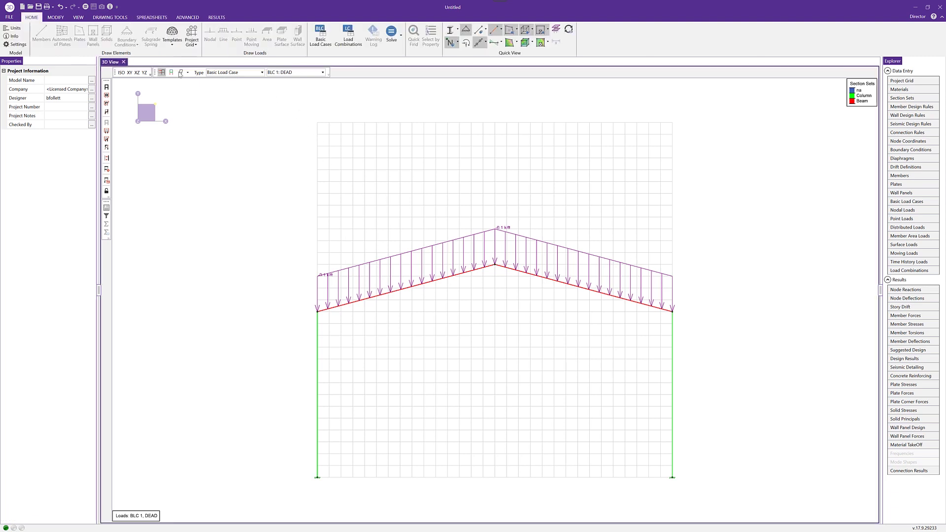
left_click(188, 73)
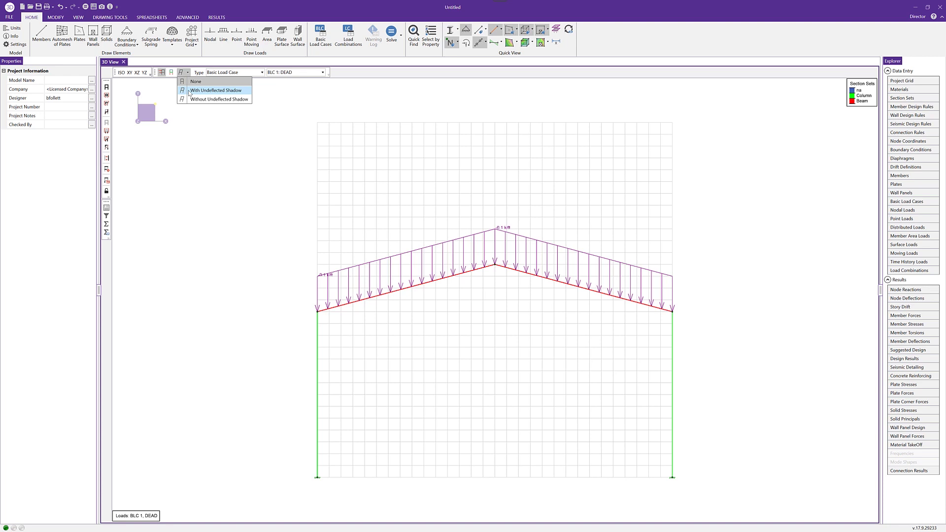
left_click(190, 90)
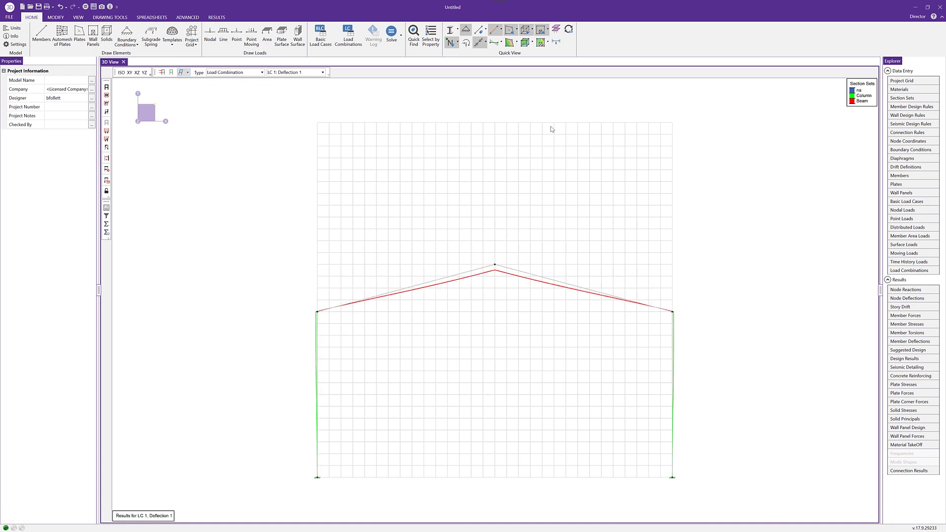
left_click(457, 30)
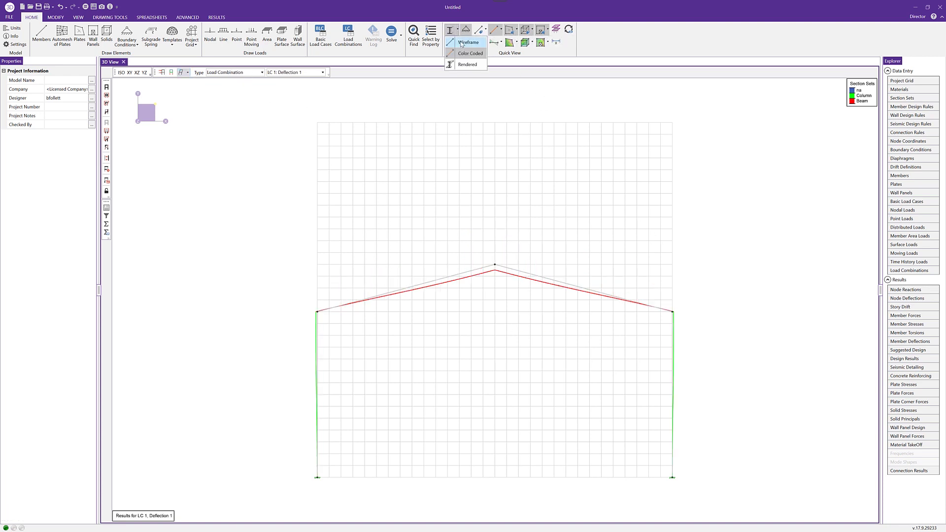
left_click(462, 44)
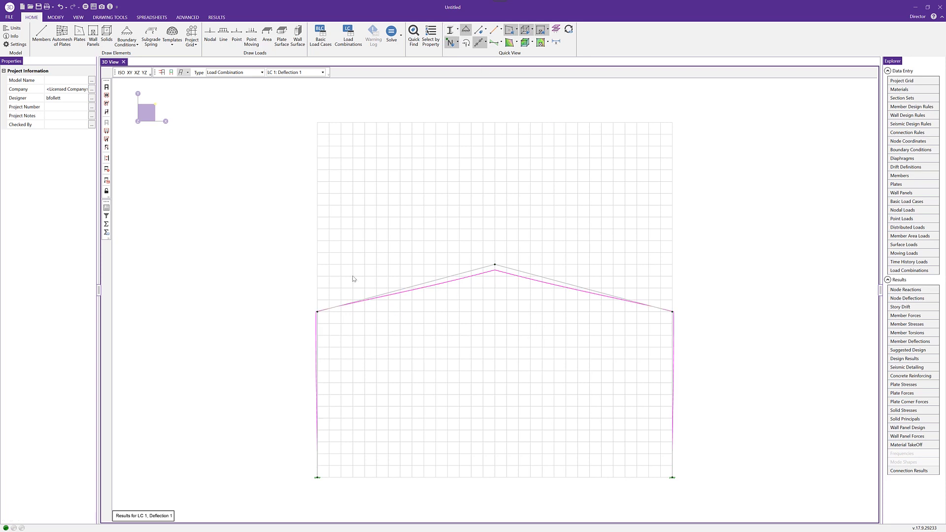
left_click(315, 73)
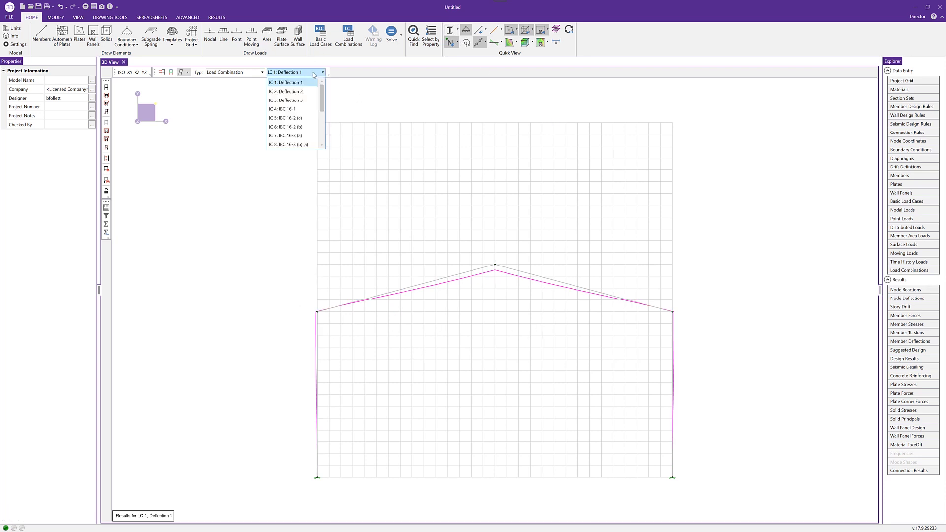
left_click(302, 100)
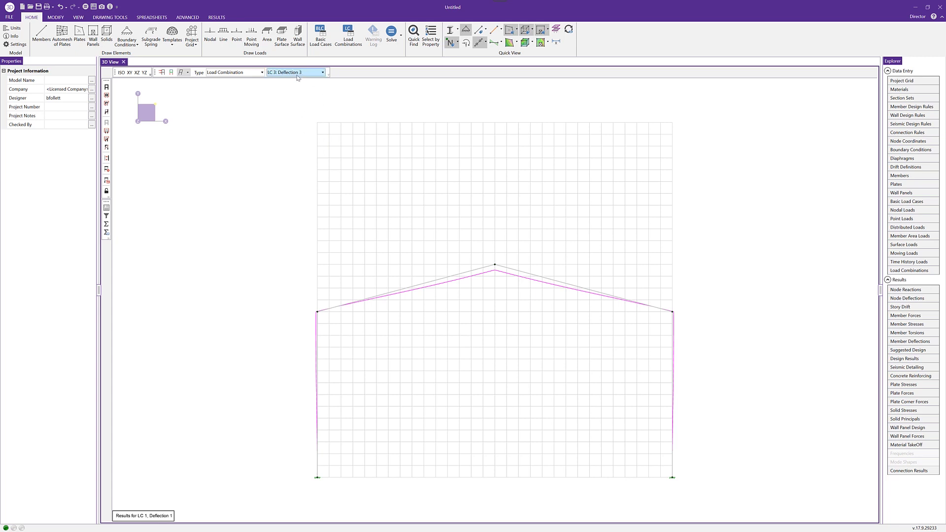
- Switch the view to basic load cases and display the loads of BLC 3: WIND
left_click(260, 73)
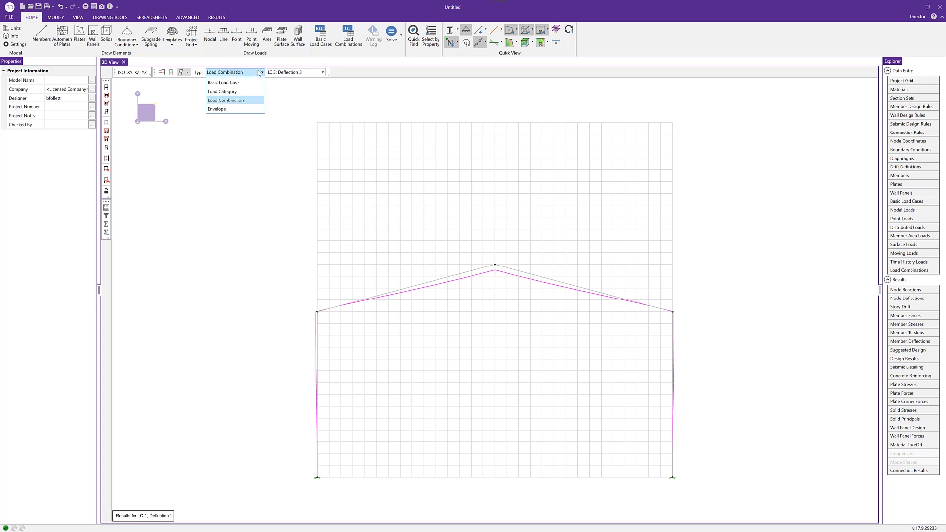
left_click(256, 86)
left_click(295, 72)
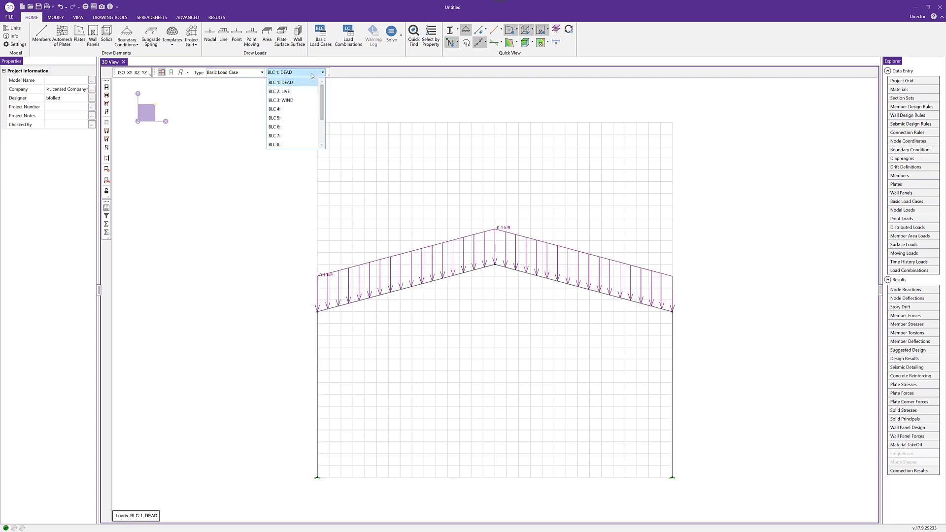
left_click(291, 97)
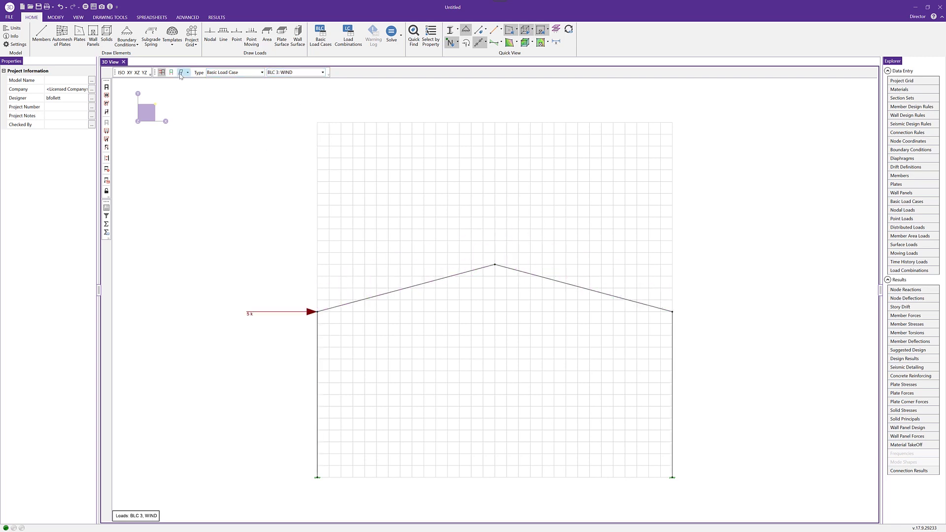
- Show the frame's deflected shape with undeflected shadow and select load combination LC 7: IBC 16-3 (a)
left_click(187, 72)
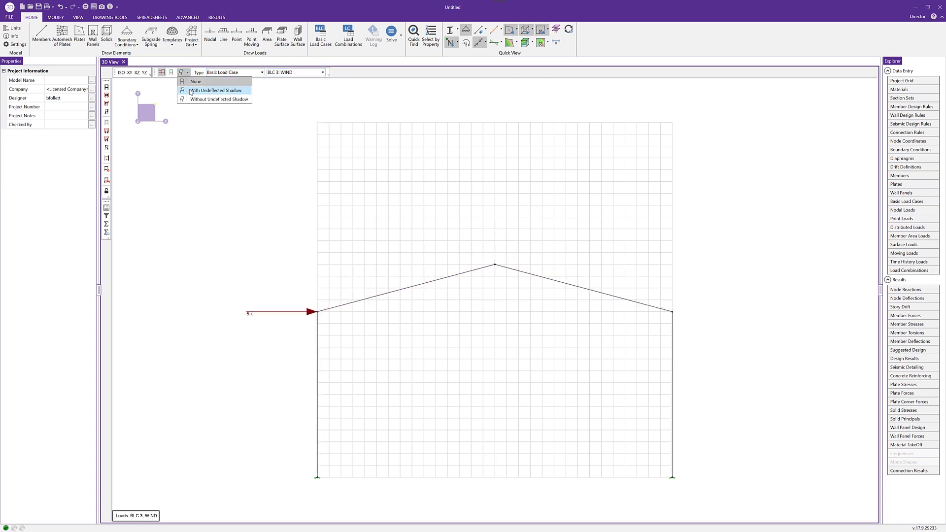
left_click(192, 91)
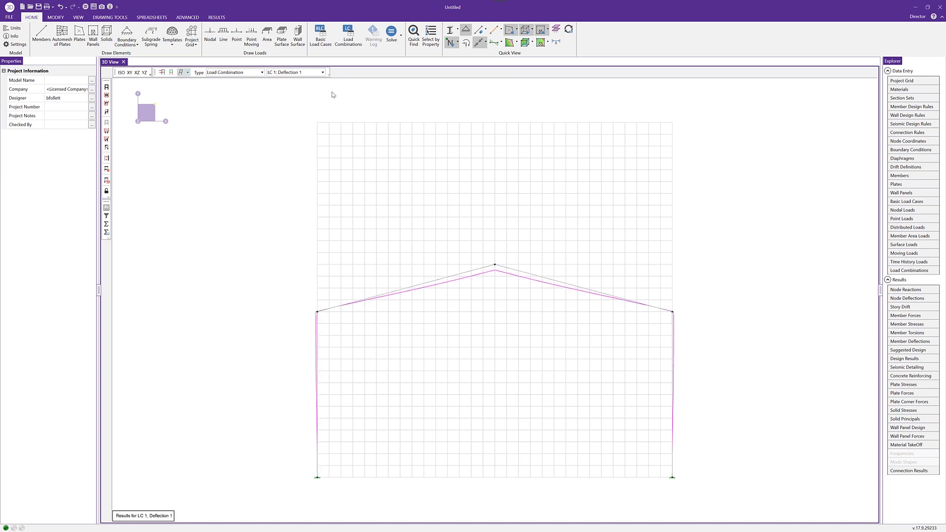
left_click(288, 74)
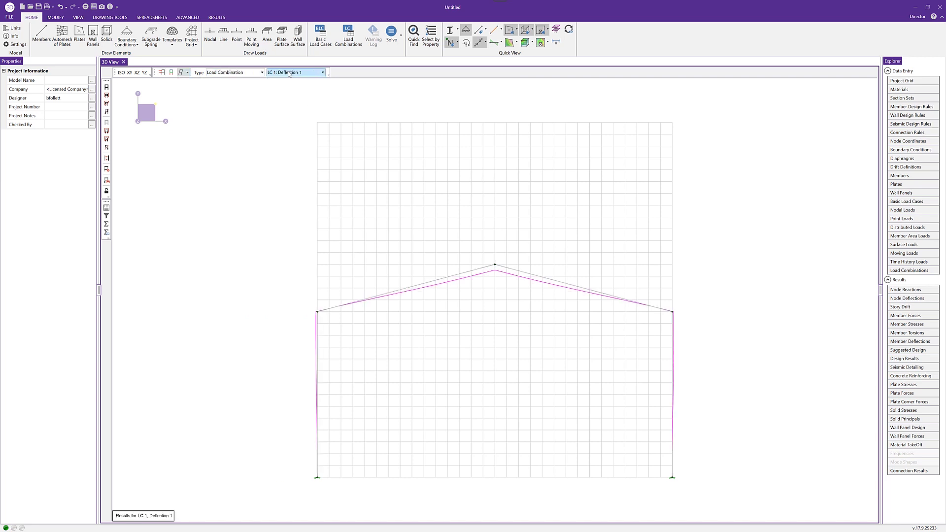
left_click(306, 136)
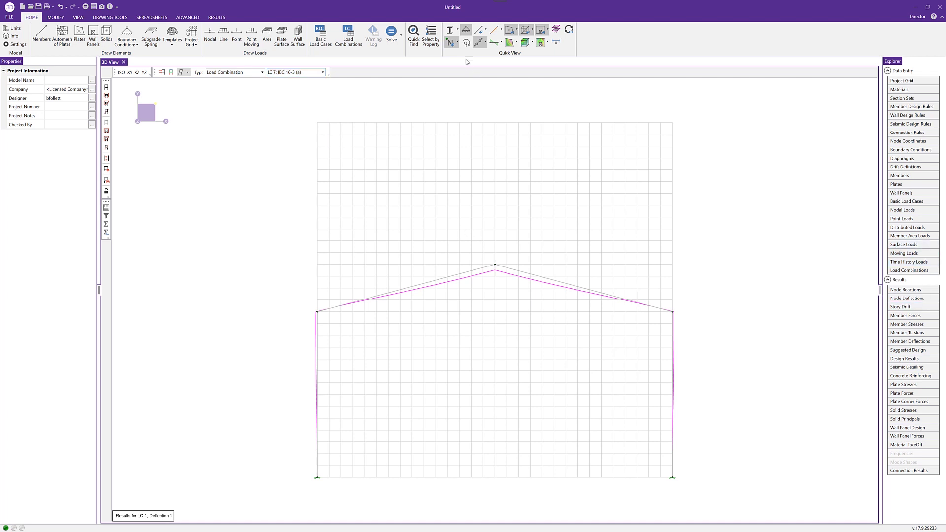
- Display the support reactions in the X and Y directions on the frame
left_click(470, 43)
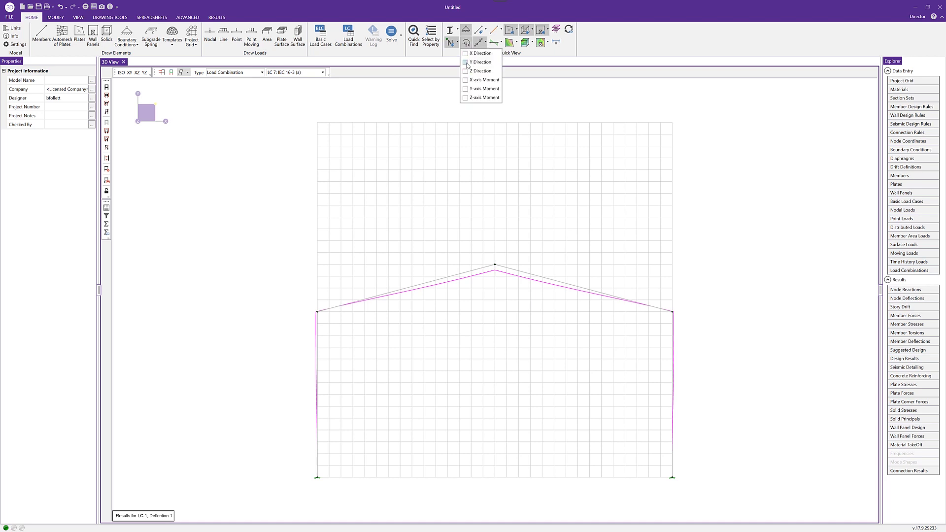
left_click(467, 63)
left_click(466, 53)
scroll(468, 476, "up", 2)
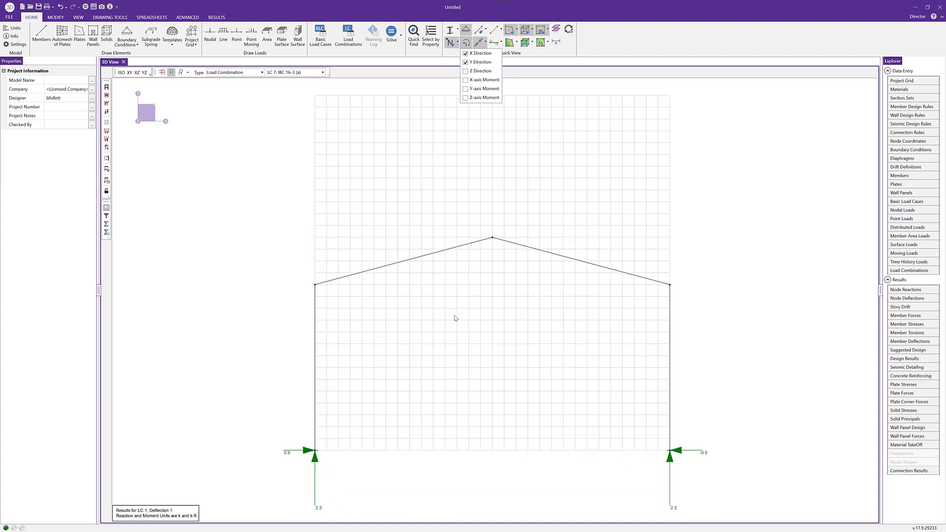
left_click(591, 232)
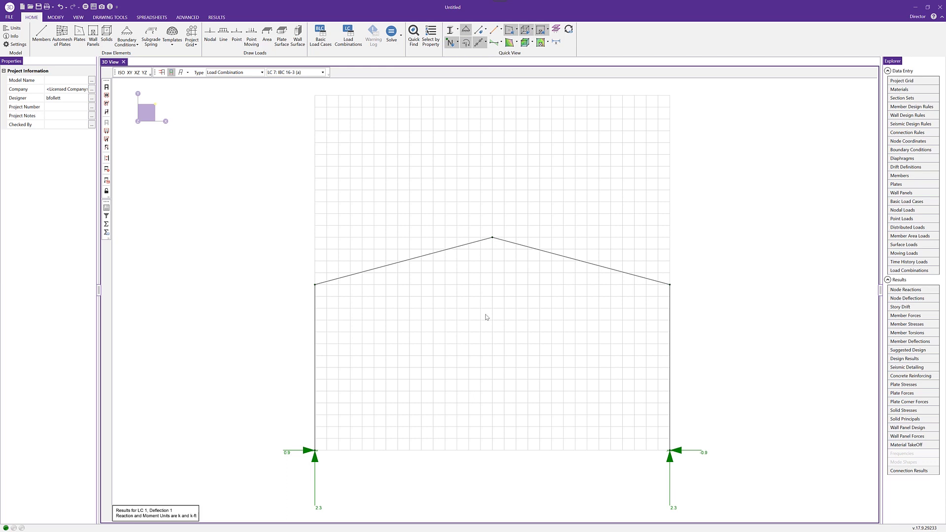
scroll(532, 480, "down", 2)
scroll(537, 495, "up", 2)
scroll(537, 493, "up", 1)
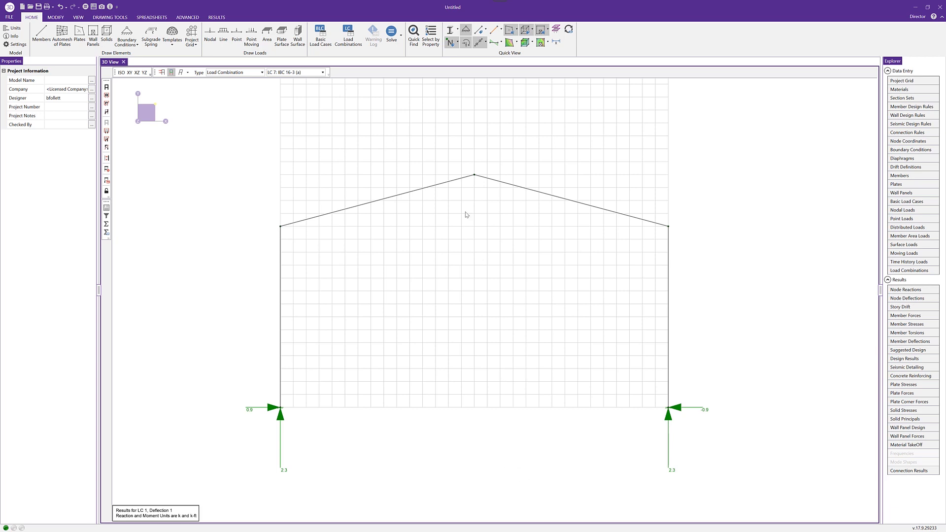
- Display the members' Mzz moment diagrams and turn on their magnitude labels in the results view settings
left_click(503, 45)
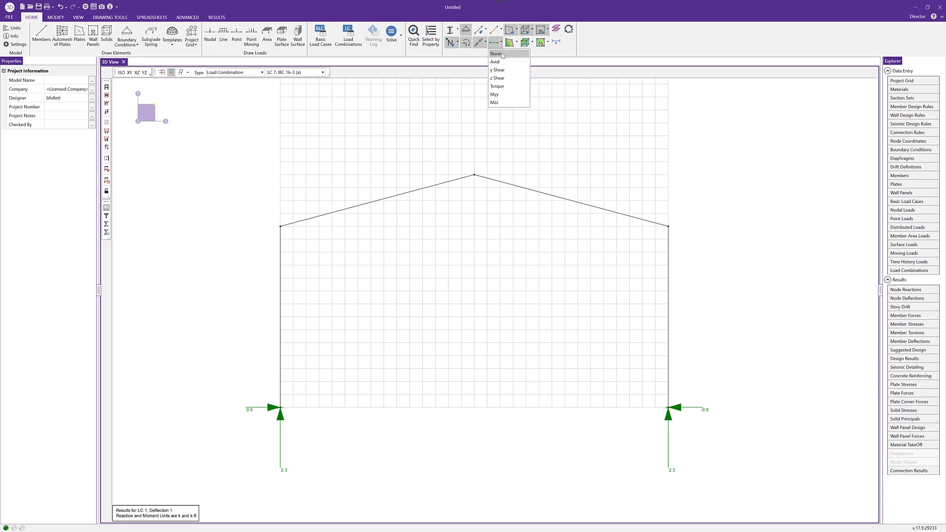
left_click(507, 103)
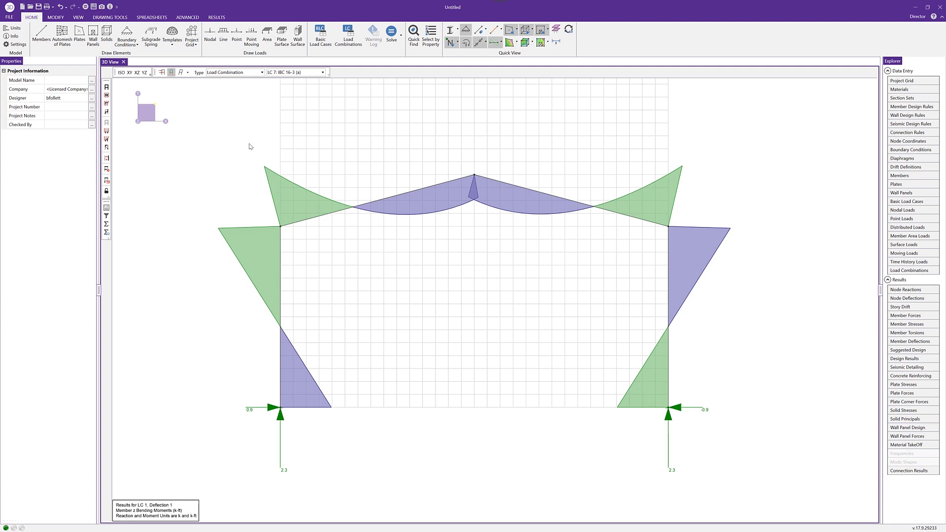
left_click(76, 19)
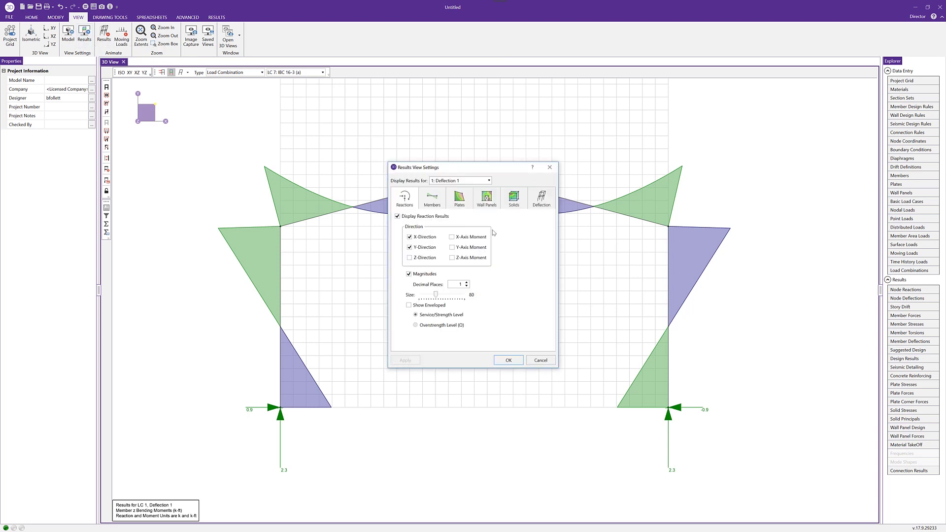
left_click(440, 203)
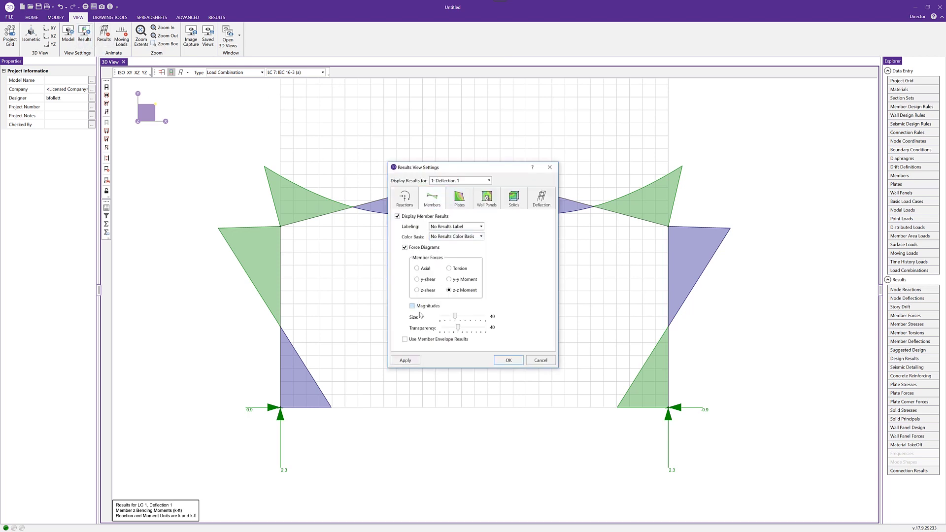
left_click(406, 361)
left_click(505, 361)
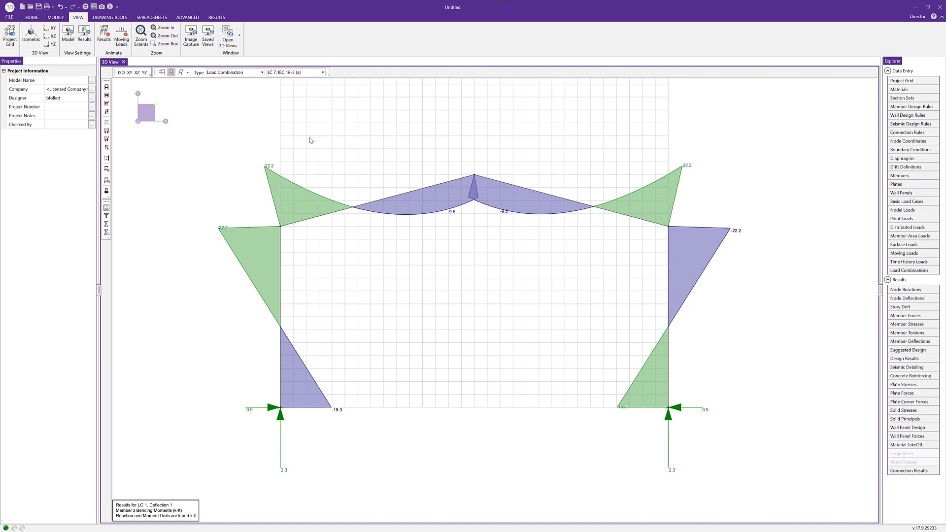
- Open the envelope steel code check results and bring up the detailed report for member M3
left_click(931, 361)
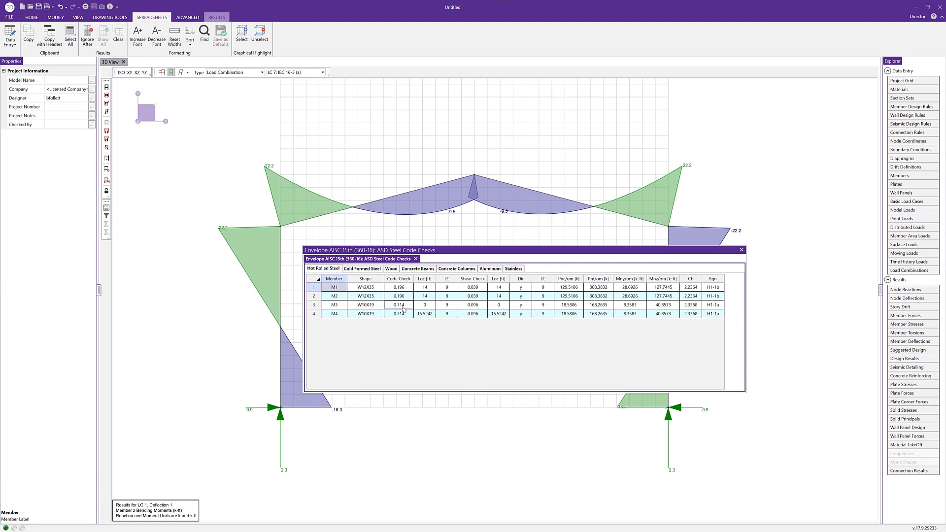
left_click(314, 305)
right_click(316, 308)
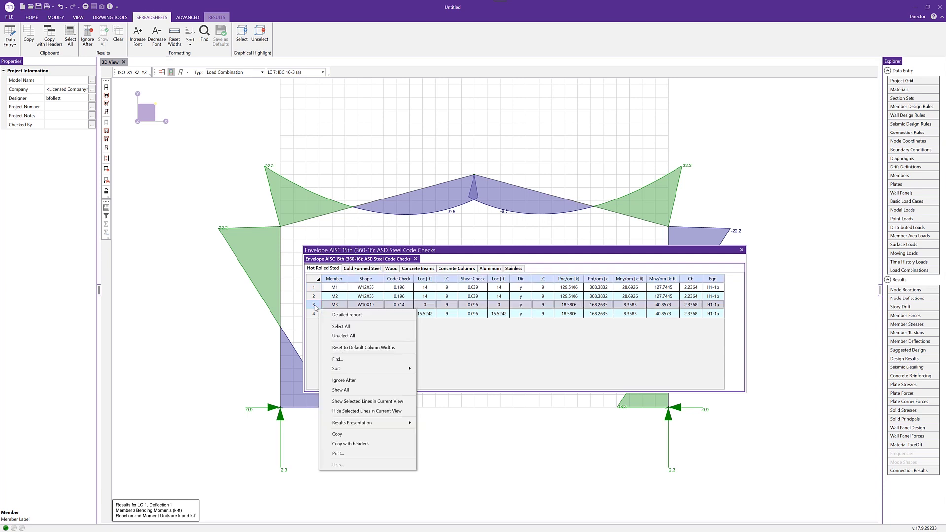
left_click(333, 318)
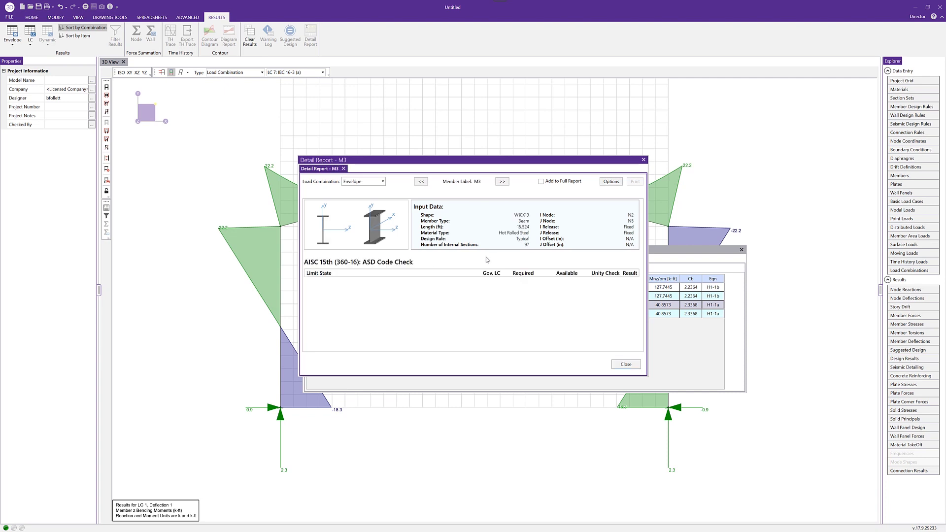
- Review member M3's material, shape and design properties, its force and stress diagrams, and the ASD code check table
scroll(459, 277, "down", 1)
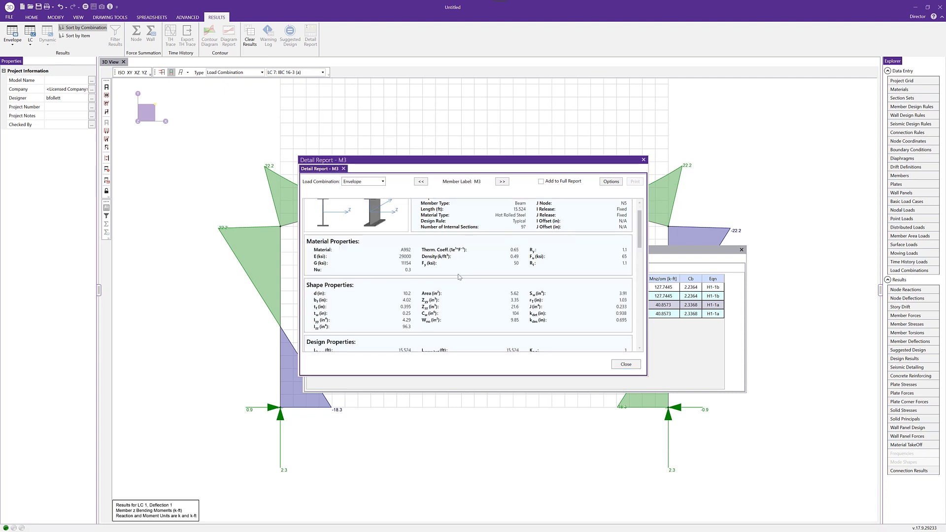
scroll(458, 277, "up", 1)
scroll(458, 276, "down", 2)
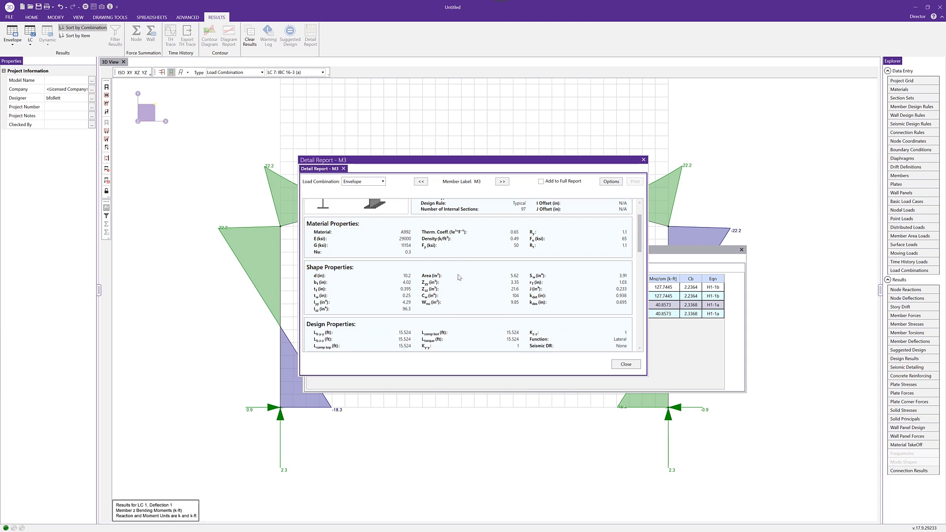
scroll(459, 277, "down", 8)
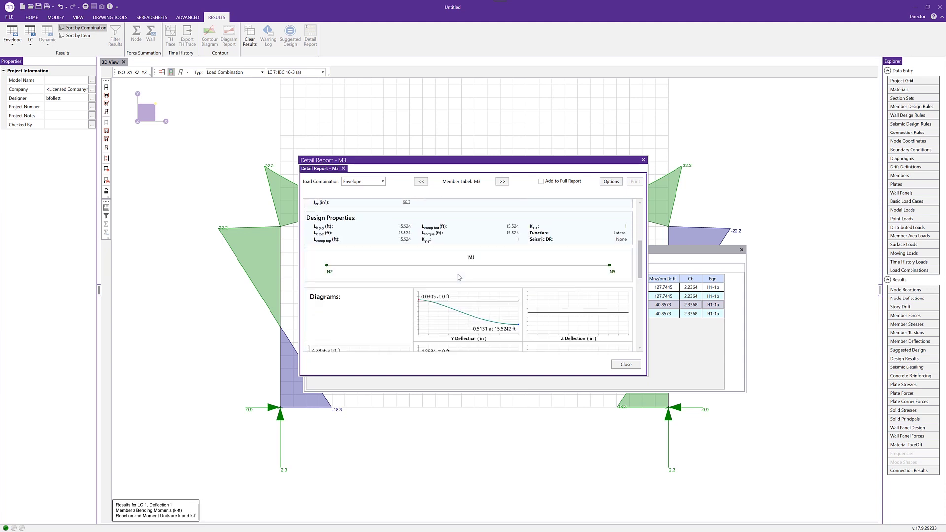
scroll(458, 277, "down", 5)
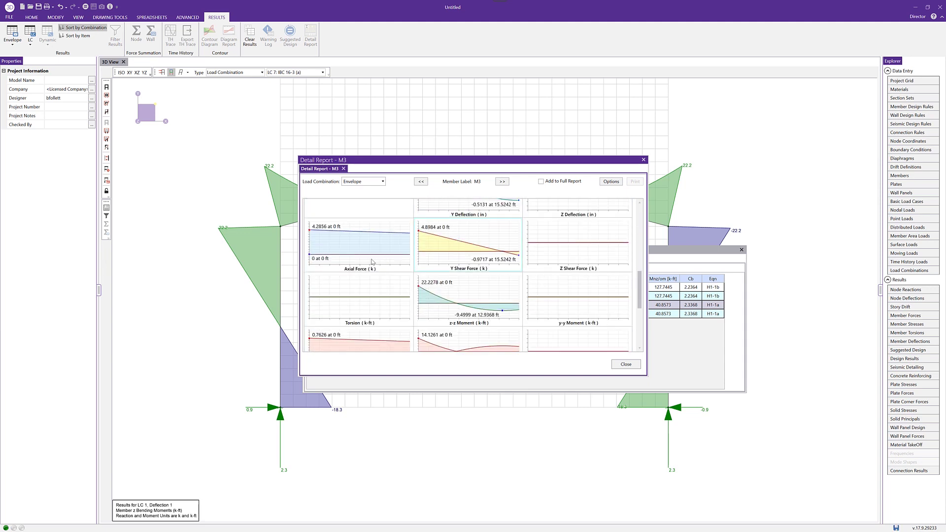
scroll(478, 265, "down", 8)
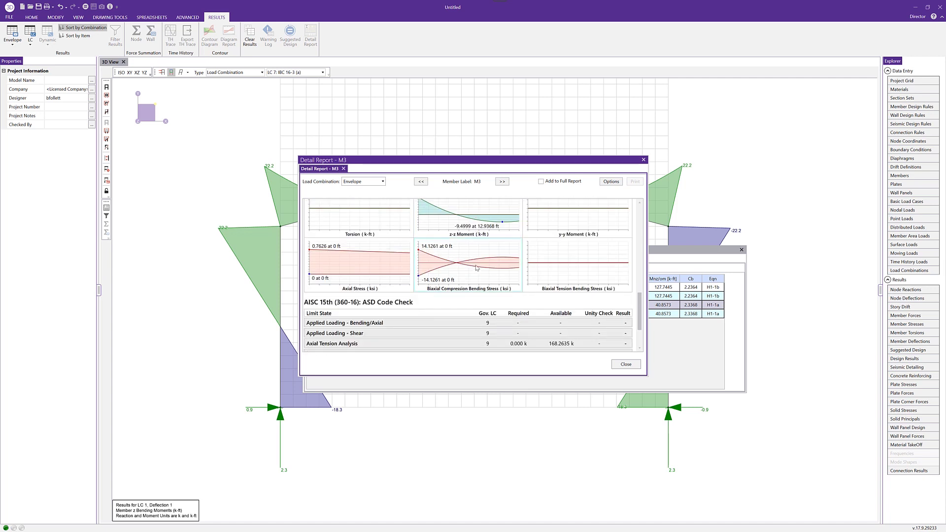
scroll(441, 288, "down", 1)
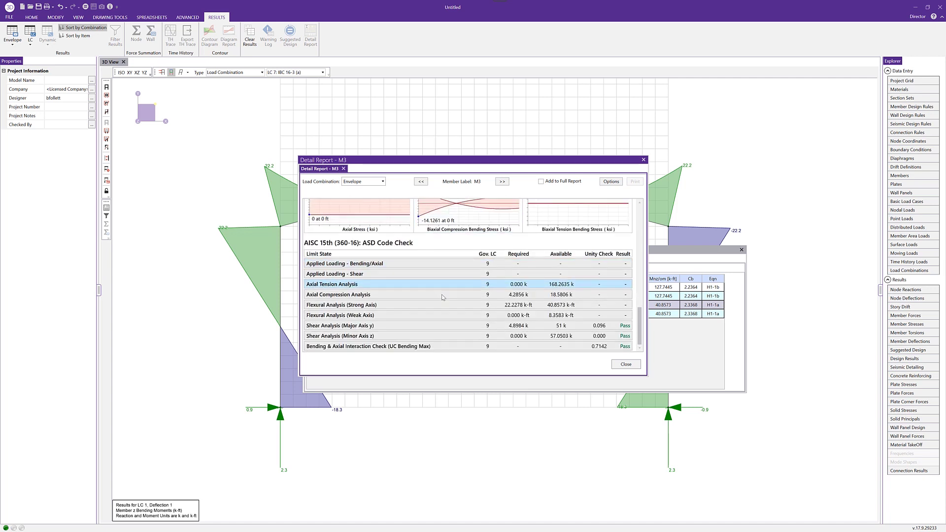
- Expand the Bending & Axial Interaction Check in member M3's code check and examine its calculation
left_click(440, 296)
left_click(416, 337)
left_click(380, 347)
scroll(468, 310, "down", 1)
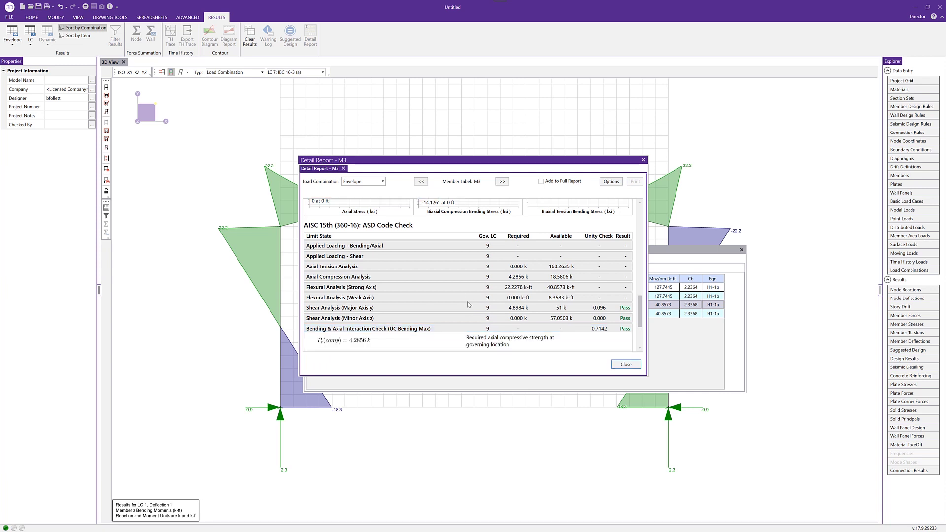
scroll(466, 306, "down", 5)
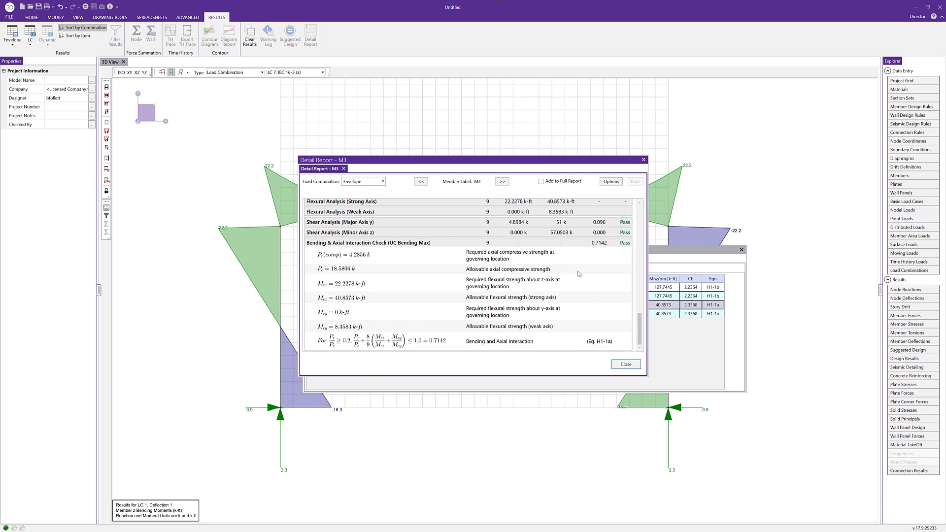
- Close member M3's detail report and open the suggested member shapes for the column and beam section sets
left_click(741, 249)
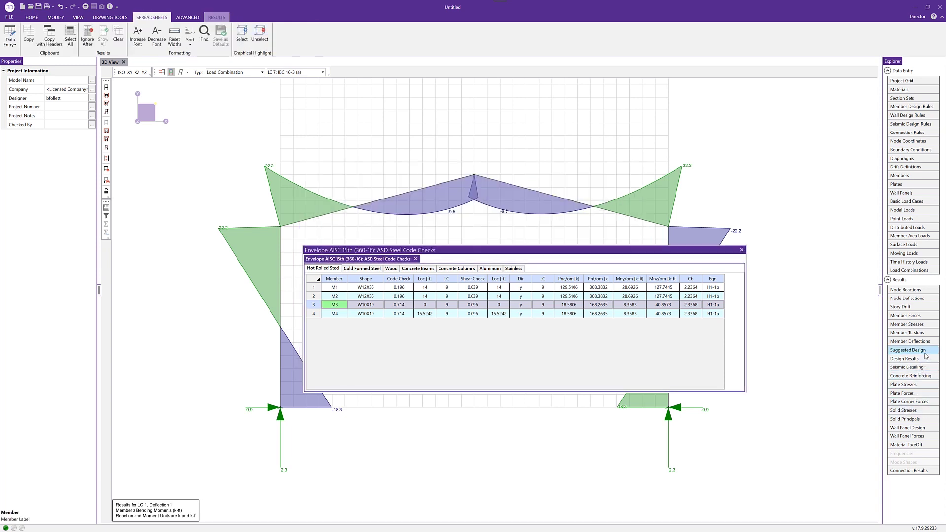
double_click(654, 305)
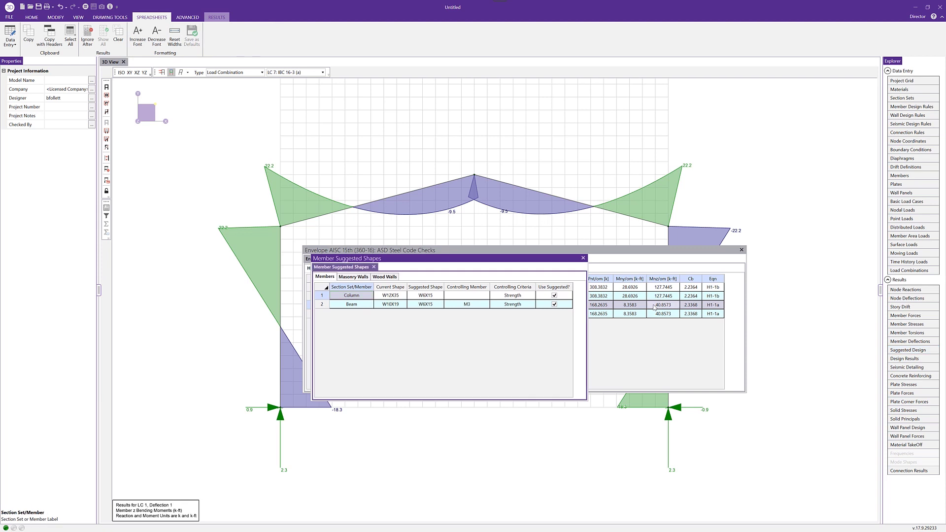